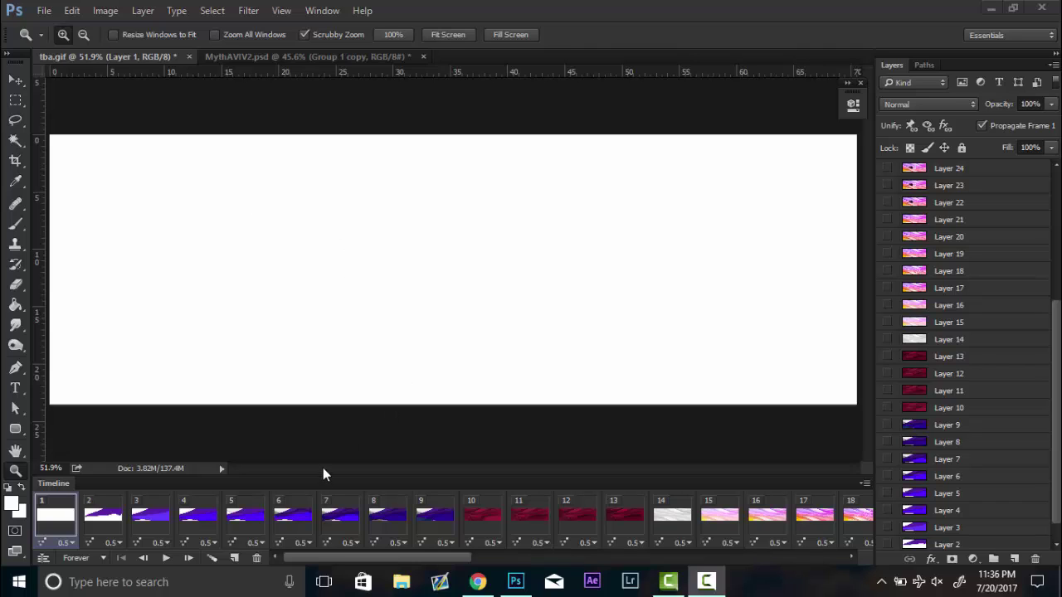
- Play the tba.gif frame animation through to its MYTH GONZO banner, then stop back at frame 1
left_click(165, 559)
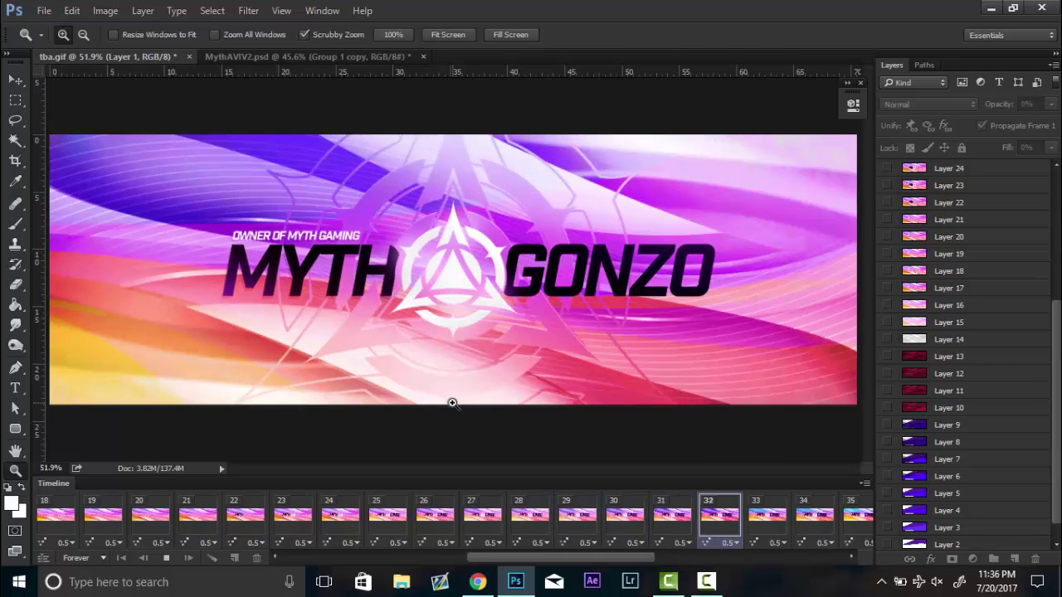
key("space")
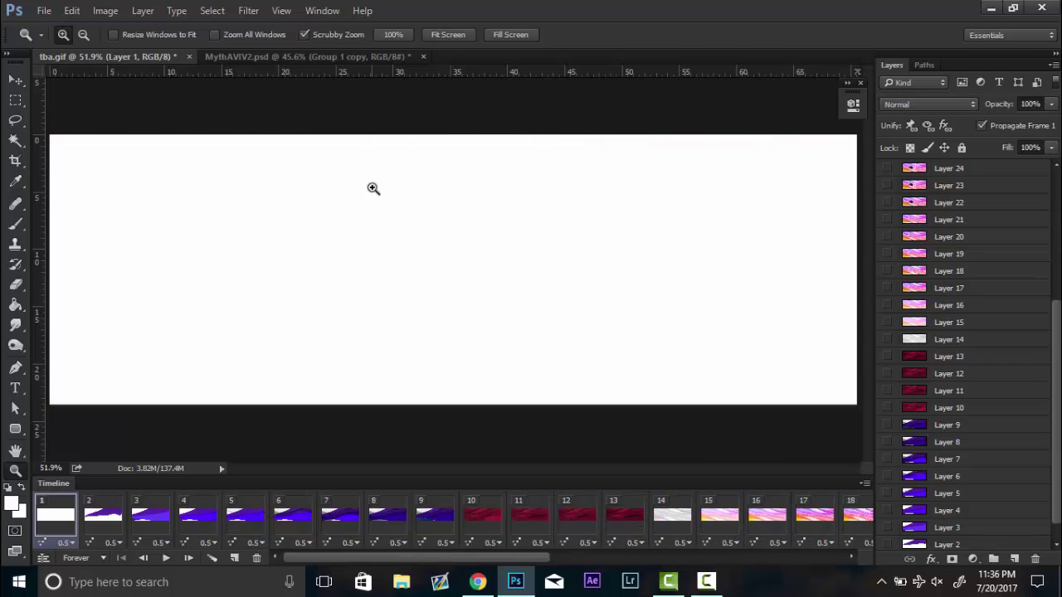
- In MythAVIV2.psd, close the Timeline panel and delete the hidden Group 1 copy layer
left_click(284, 56)
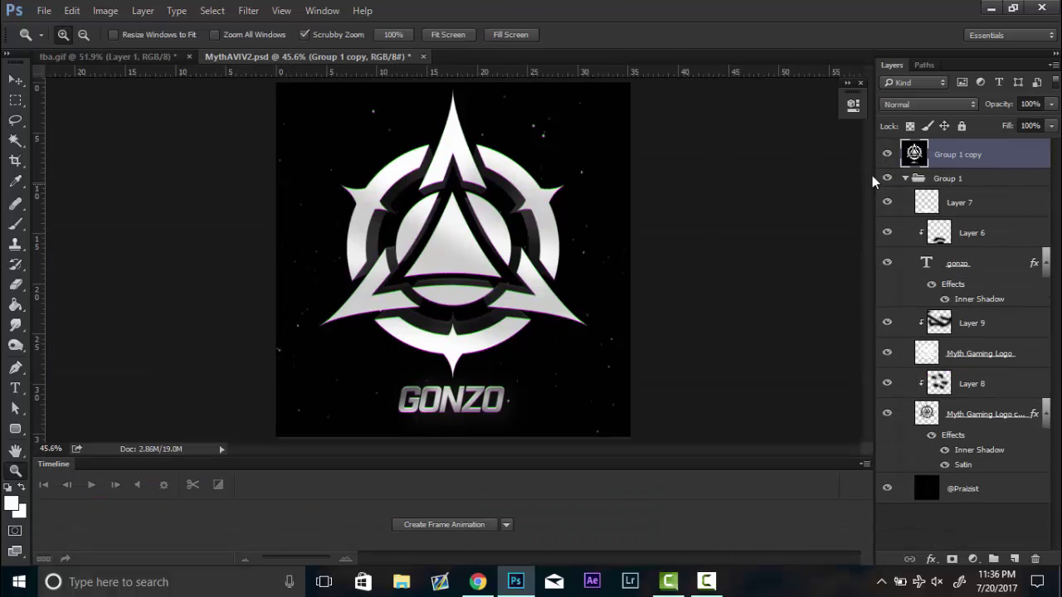
left_click(887, 154)
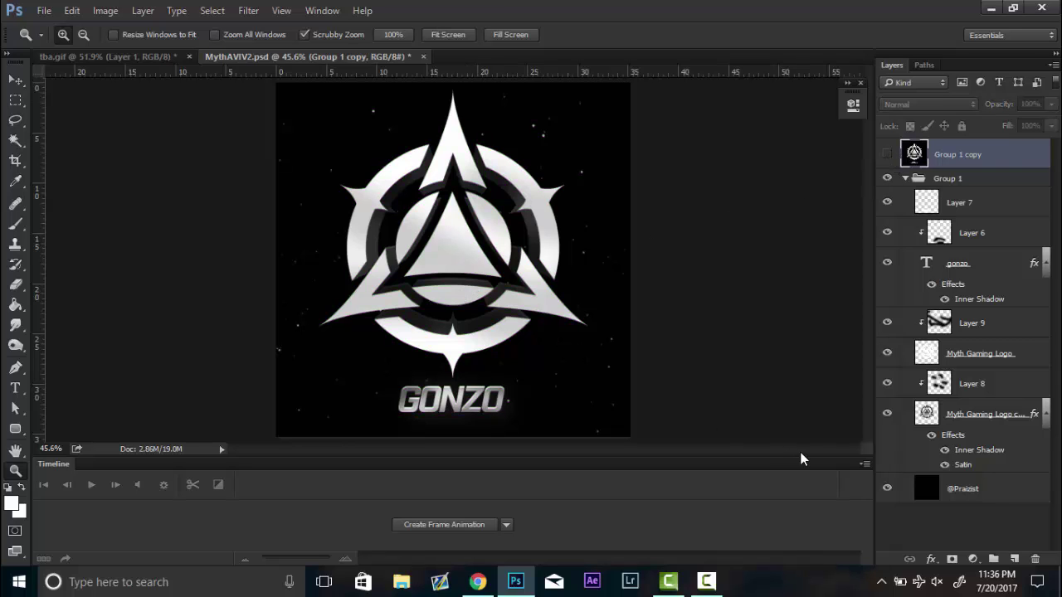
left_click(864, 465)
left_click(879, 431)
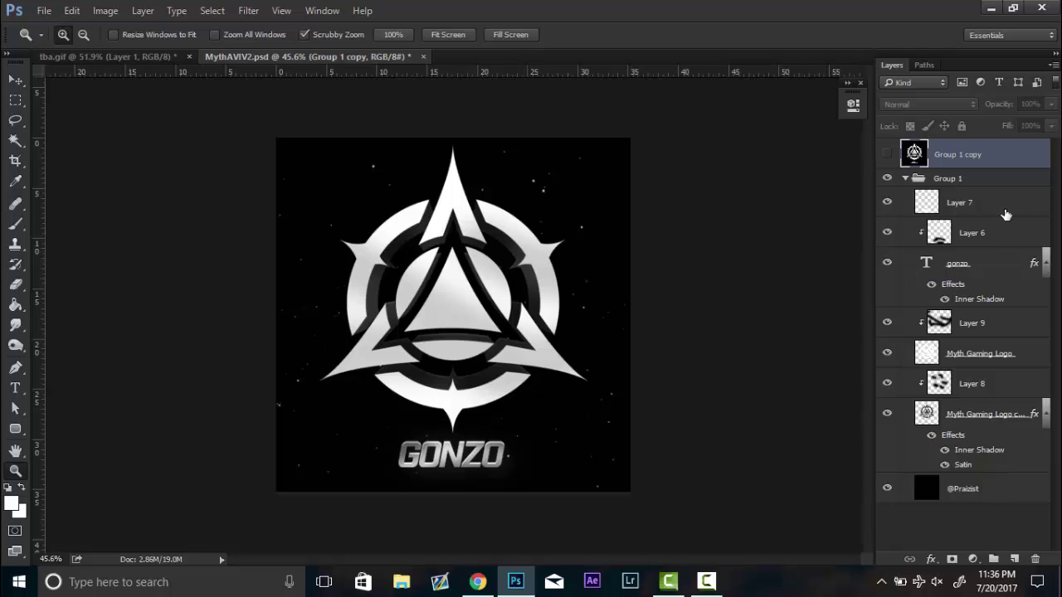
key("Delete")
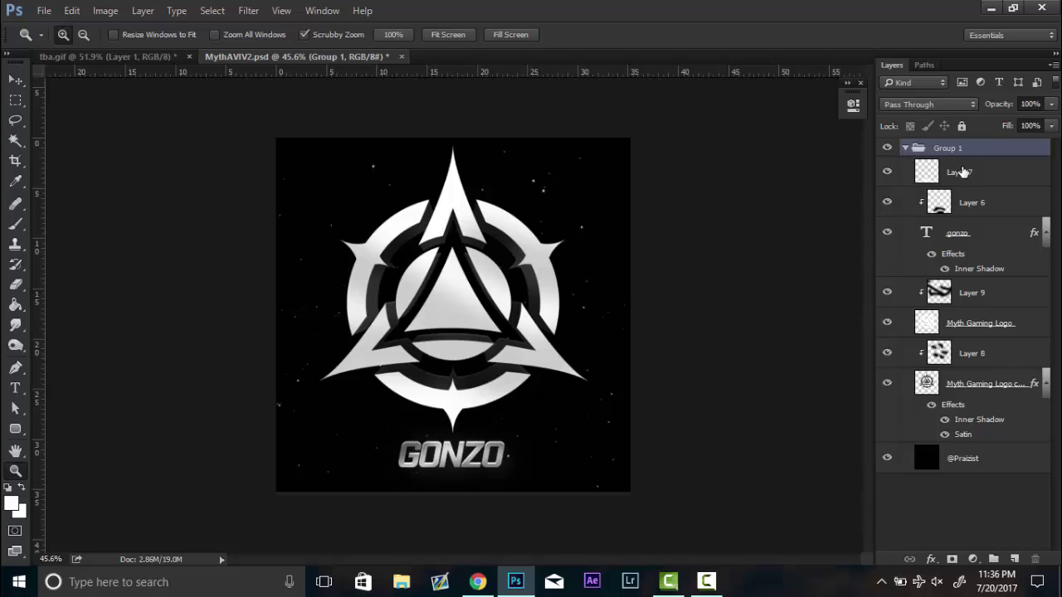
left_click(959, 173)
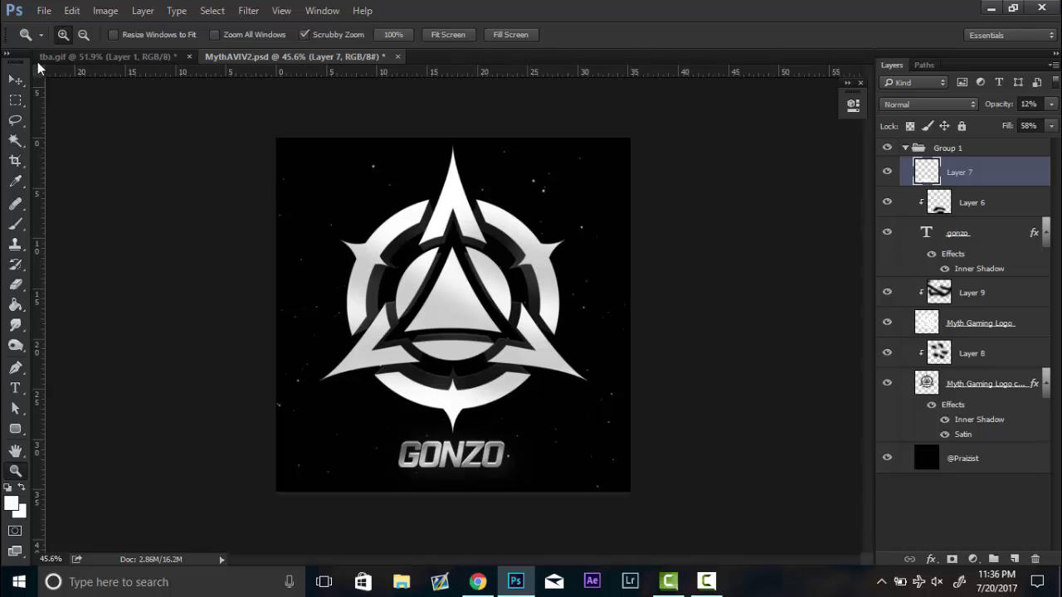
- Check Layer 5 in tba.gif, then return to MythAVIV2.psd and collapse Group 1
left_click(58, 57)
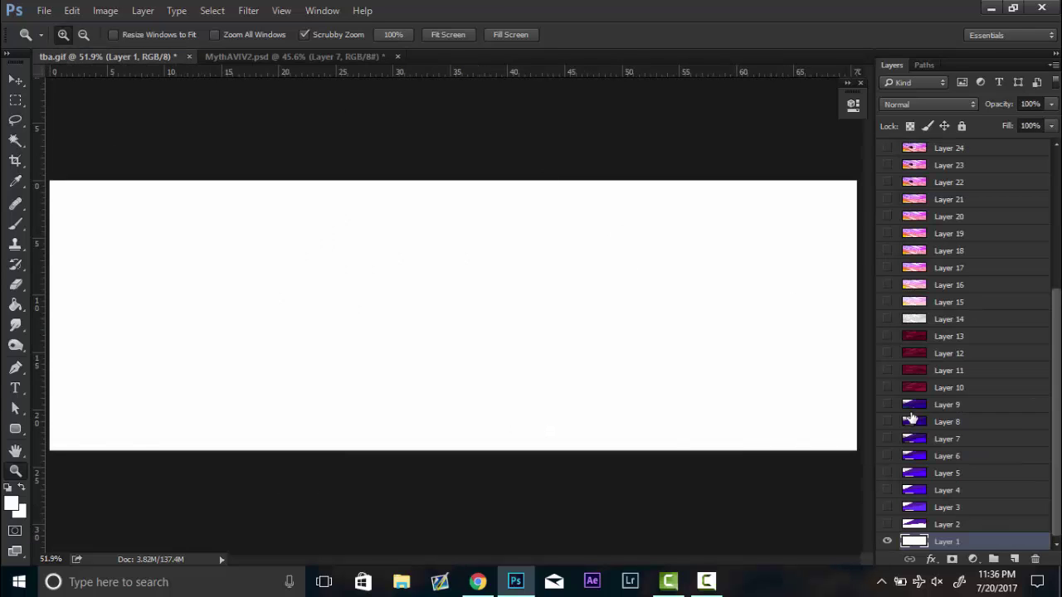
left_click(888, 474)
left_click(888, 473)
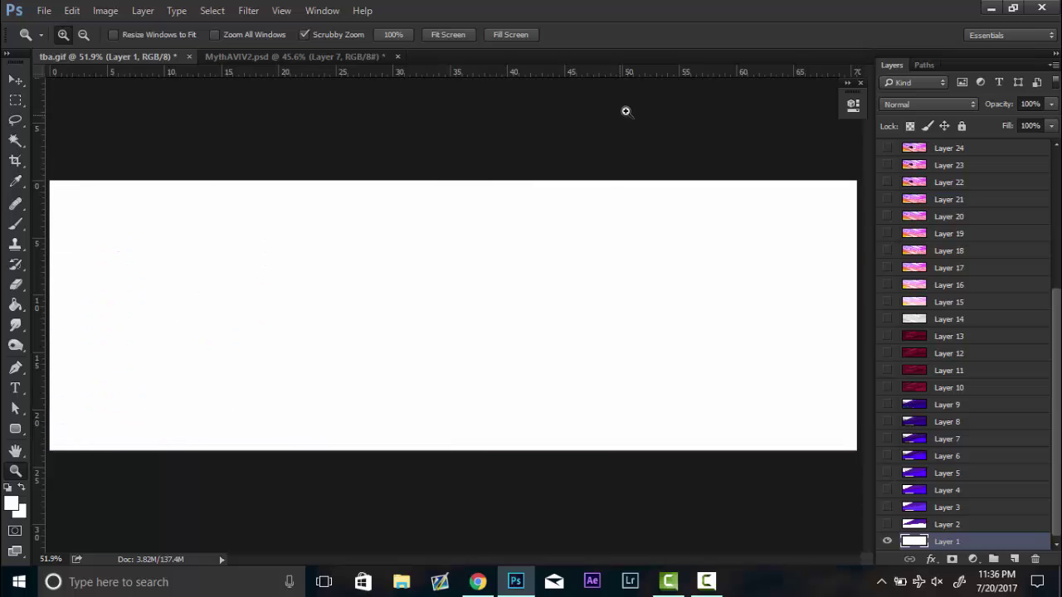
left_click(348, 58)
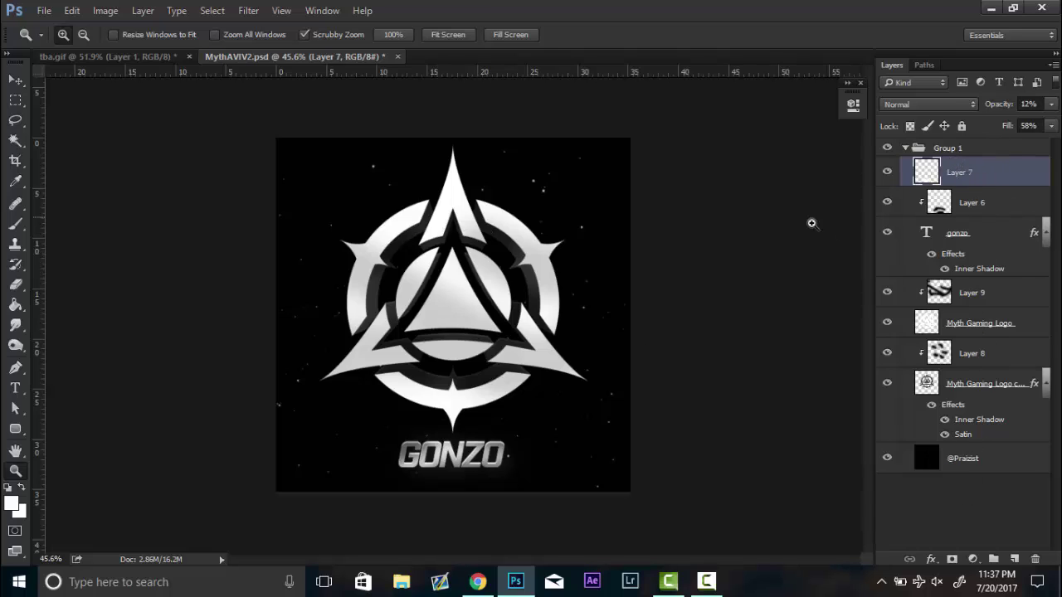
left_click(906, 148)
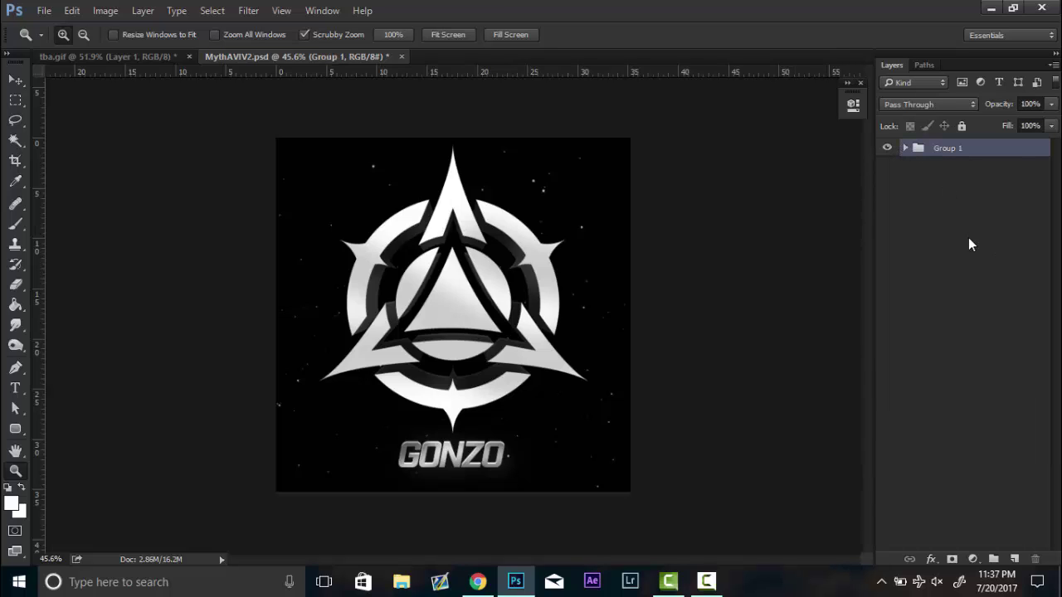
- Expand Group 1 and hide Layer 7, Layer 6, and the gonzo text with its Inner Shadow
key("ctrl+z")
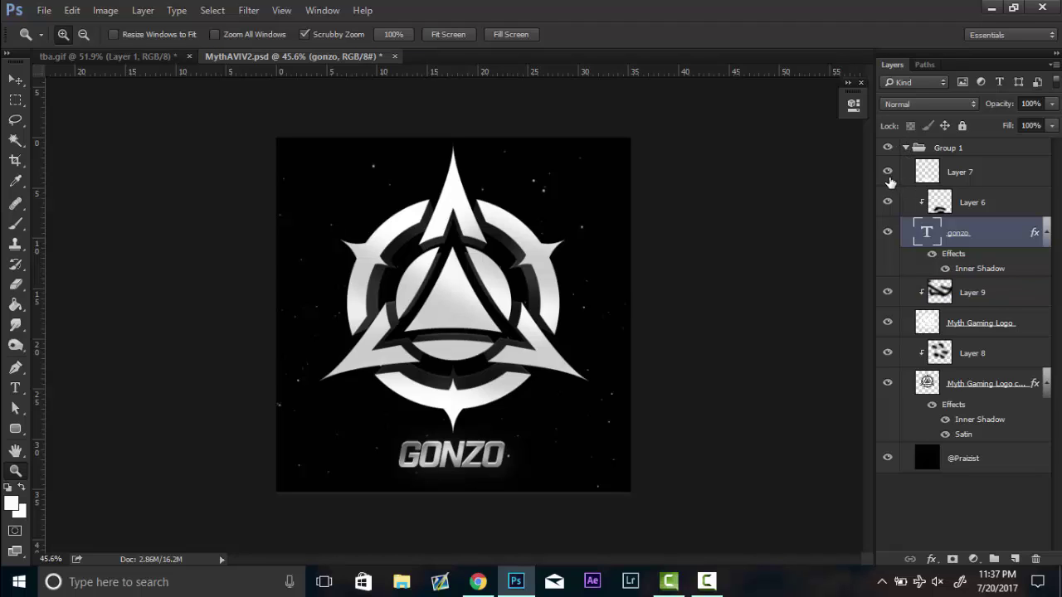
left_click(889, 174)
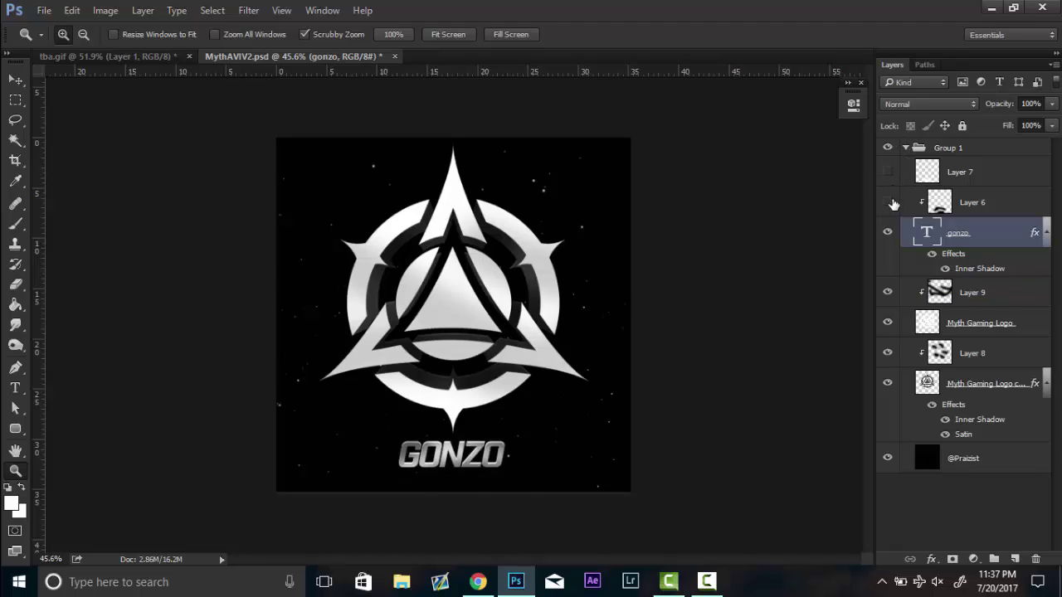
left_click(890, 202)
left_click(945, 269)
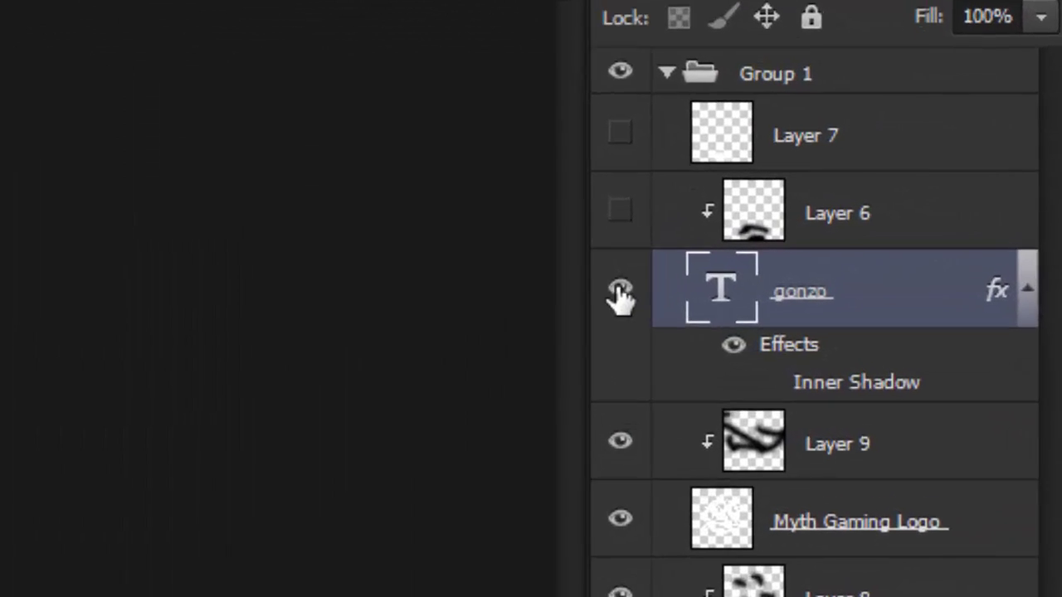
left_click(886, 232)
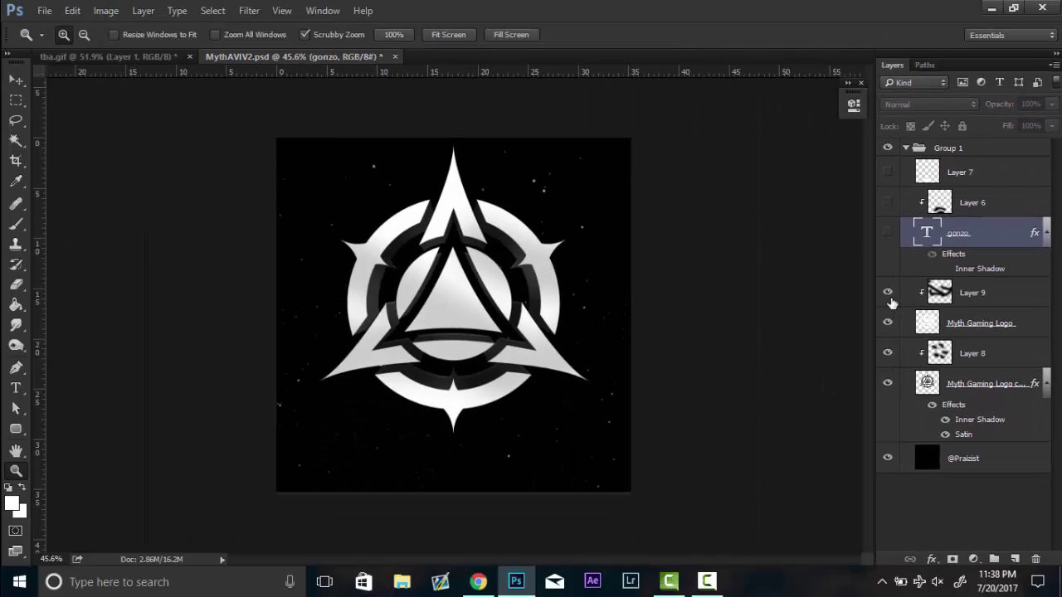
- Hide Layer 9, Myth Gaming Logo, Layer 8, and the logo copy with its Inner Shadow and Satin
left_click(601, 451)
left_click(888, 321)
left_click(888, 352)
left_click(888, 384)
left_click(888, 384)
left_click(945, 419)
left_click(945, 433)
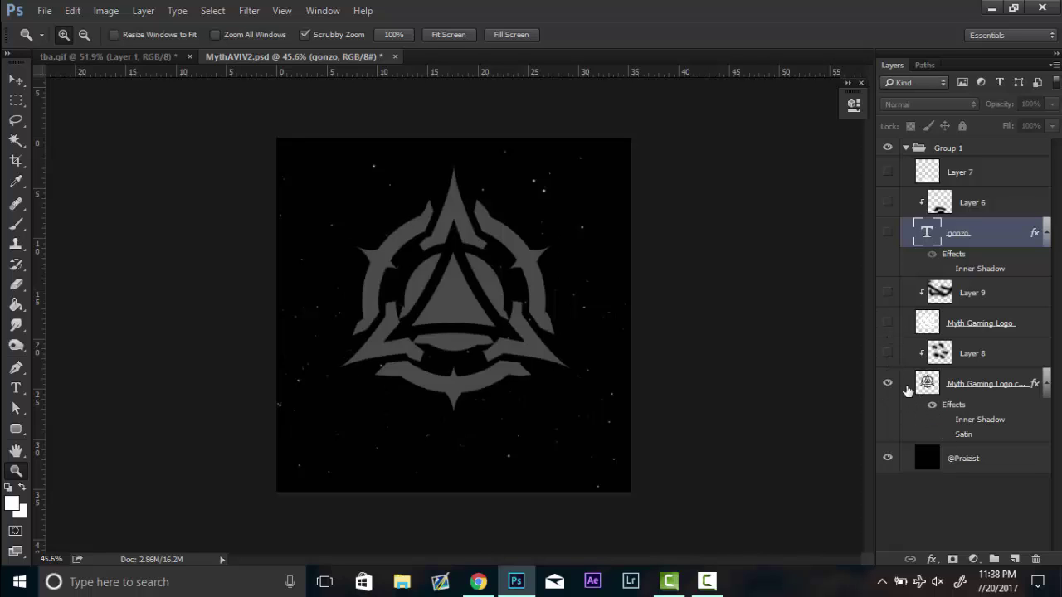
left_click(887, 384)
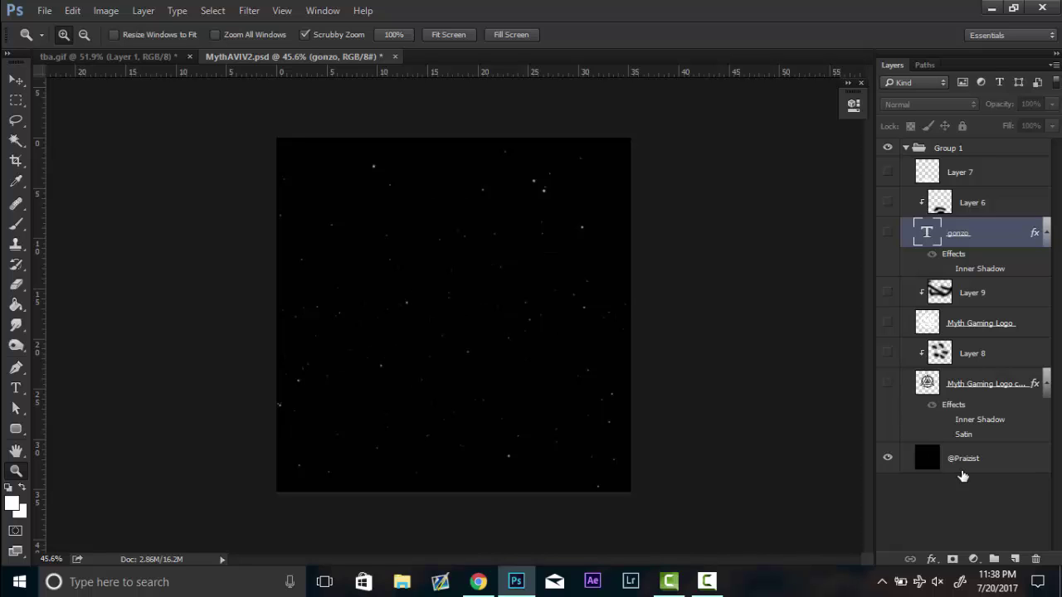
left_click(958, 456)
key("ctrl+j")
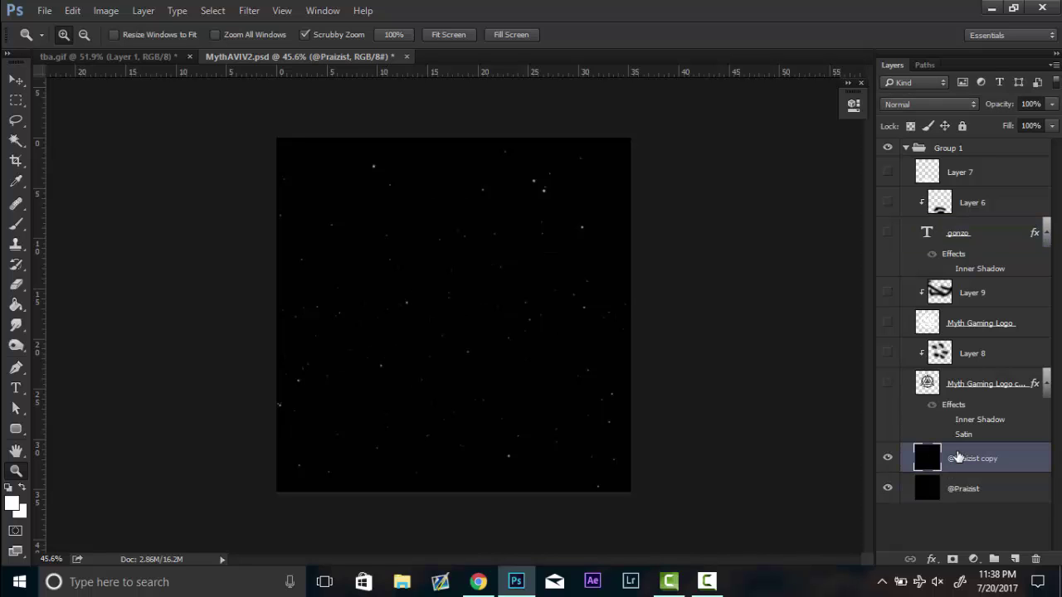
key("ctrl+u")
left_click_drag(767, 346, 736, 346)
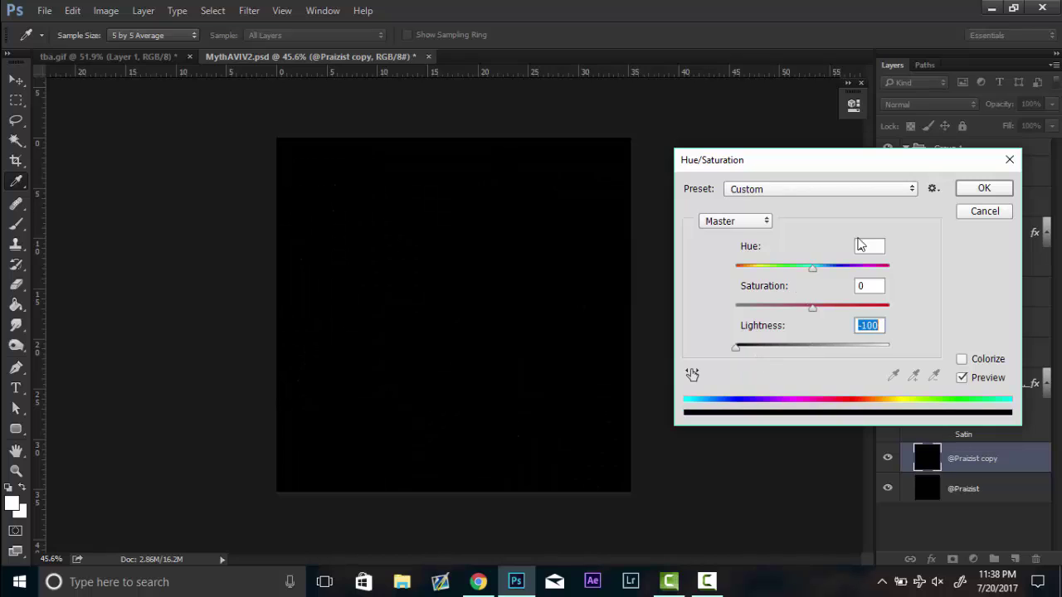
left_click(984, 189)
key("z")
left_click(954, 559)
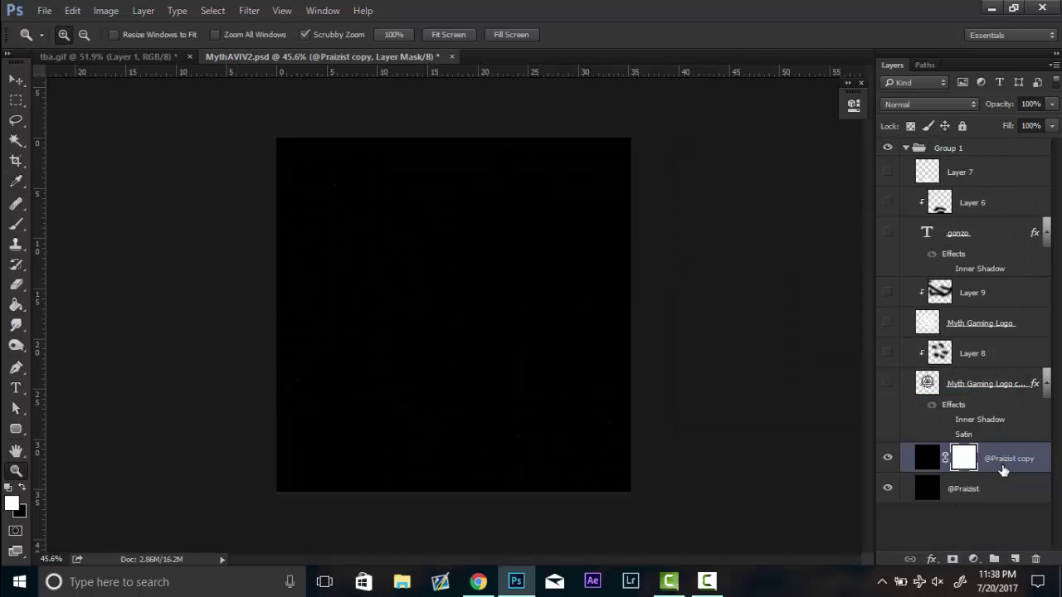
key("ctrl+z")
left_click_drag(1001, 470, 991, 503)
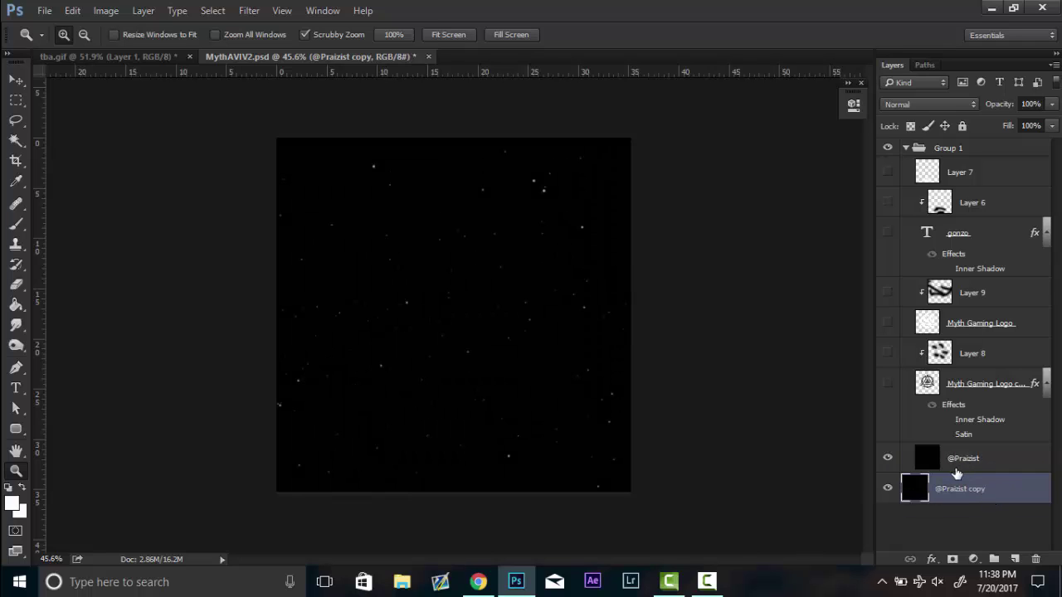
left_click(888, 457)
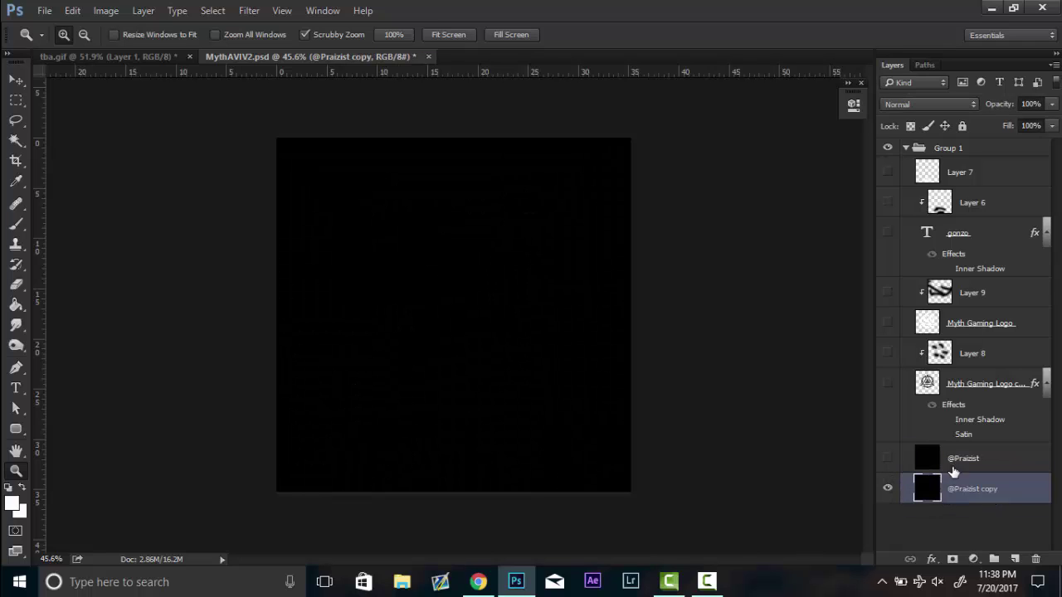
left_click(921, 151)
left_click(906, 148)
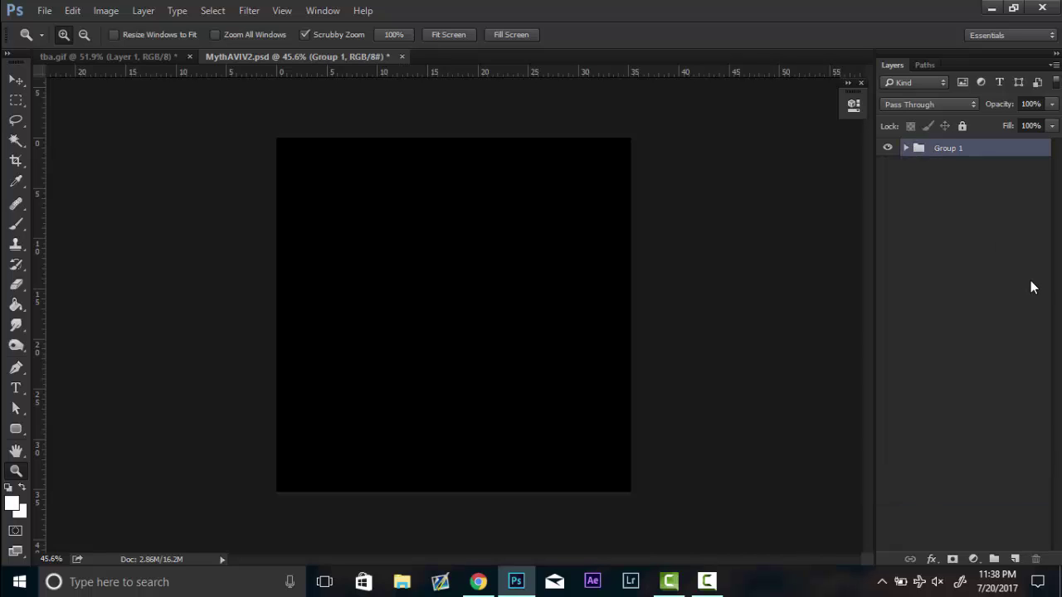
- Duplicate and merge Group 1 into snapshot Group 1 copy, placed below Group 1
key("ctrl+j")
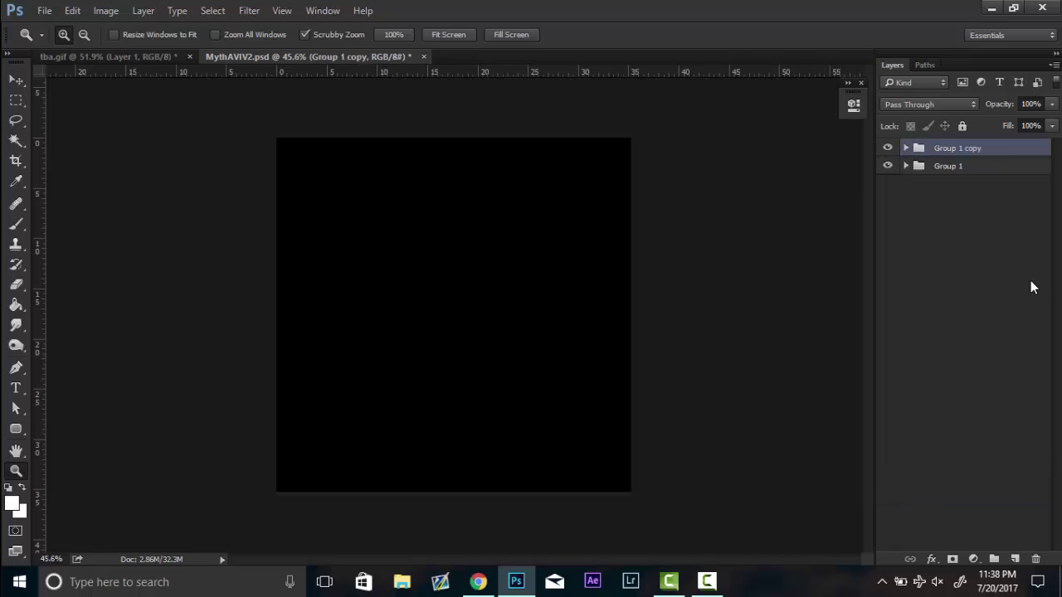
key("ctrl+e")
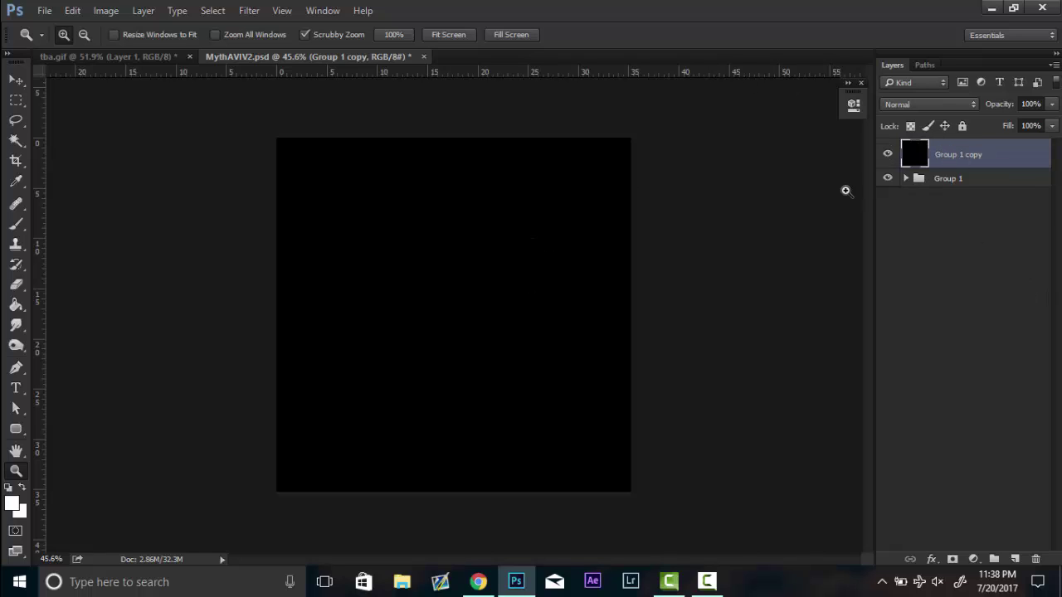
left_click(887, 156)
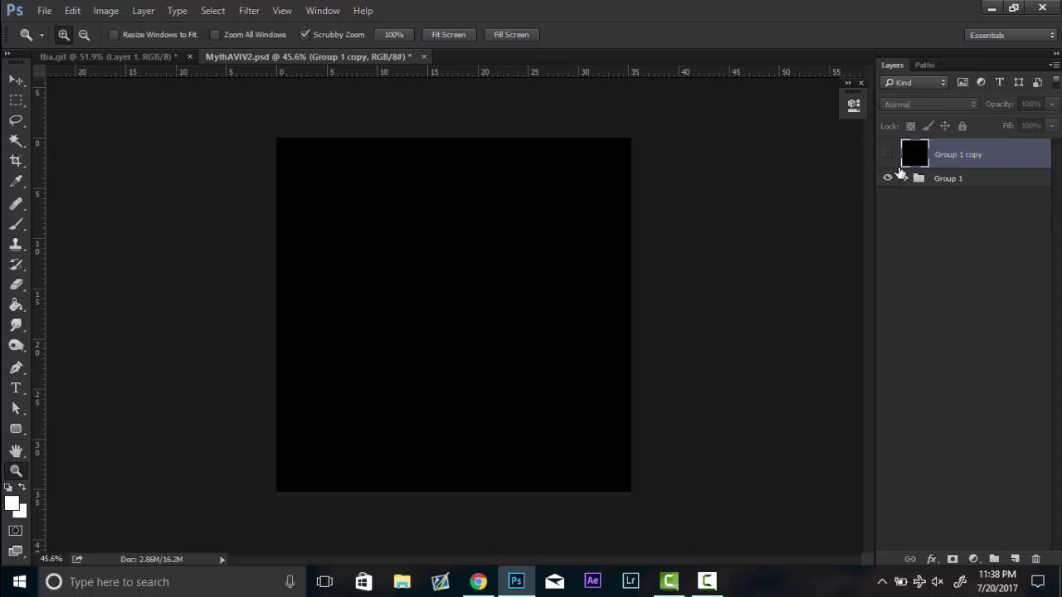
left_click(906, 178)
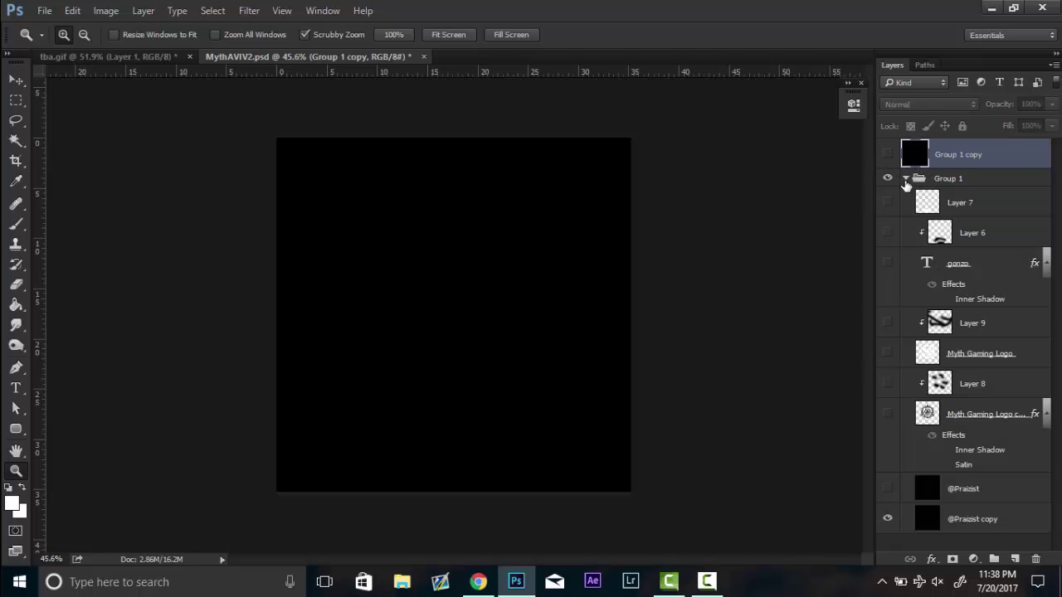
left_click(906, 179)
left_click_drag(985, 159, 976, 209)
left_click(907, 148)
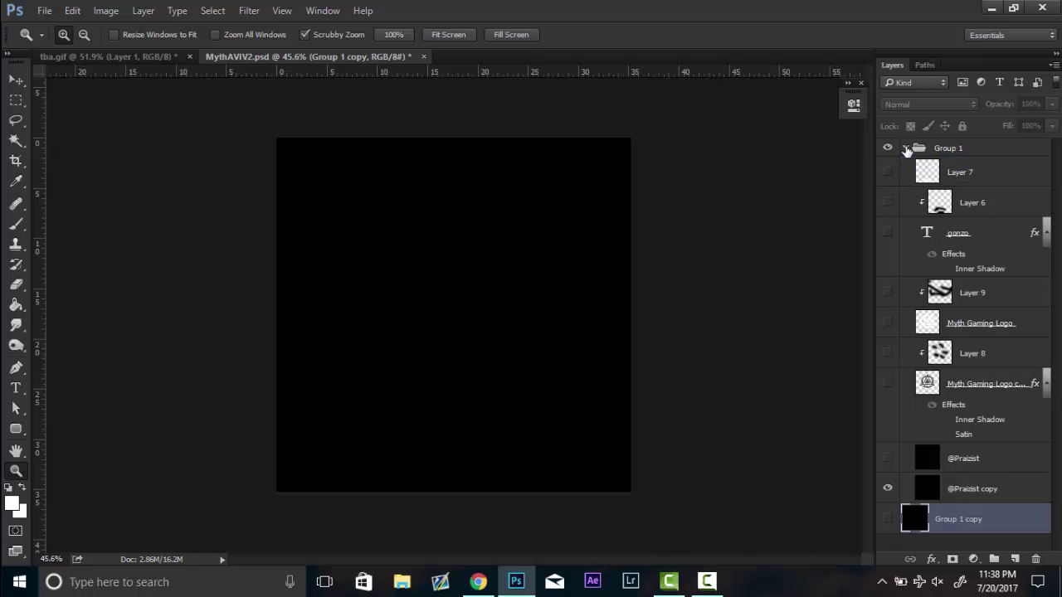
left_click(887, 457)
left_click(907, 148)
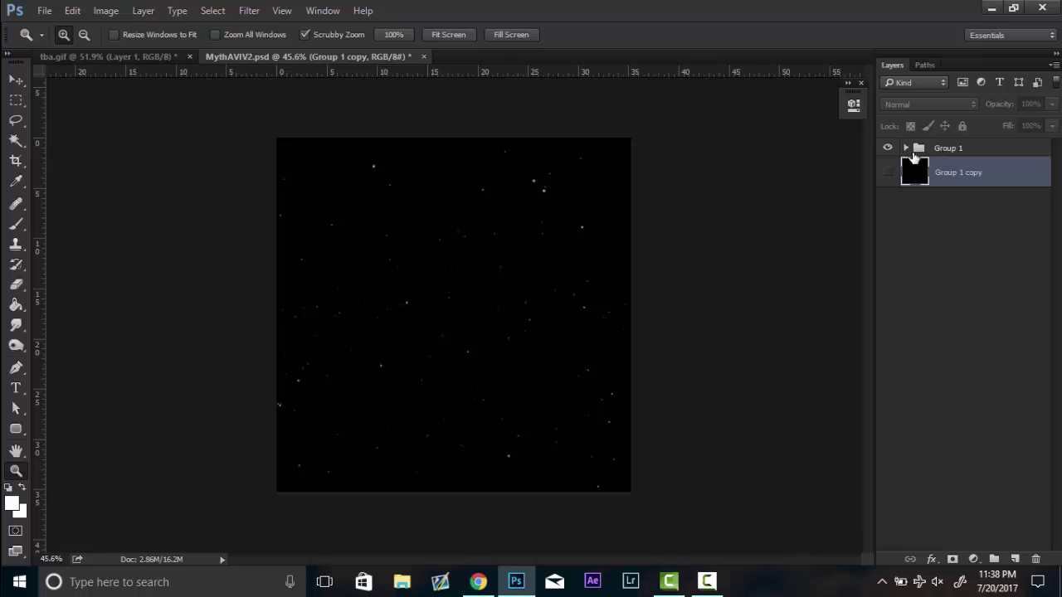
left_click(935, 148)
key("ctrl+j")
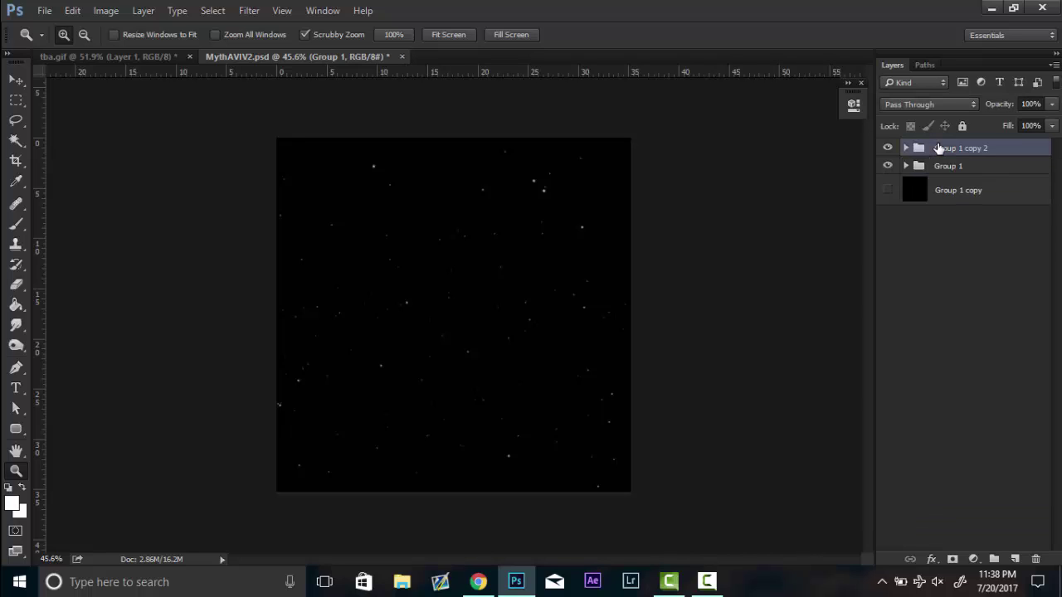
key("ctrl+e")
left_click_drag(939, 153, 942, 190)
- Show the grey logo and capture merged snapshot Group 1 copy 3 below Group 1
left_click(916, 148)
left_click(906, 148)
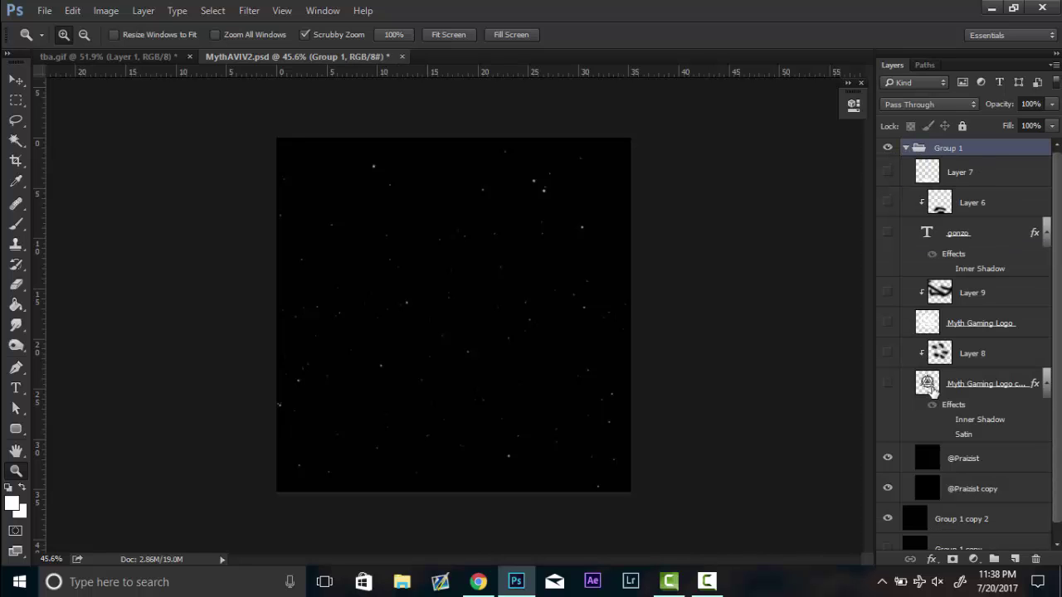
left_click(888, 384)
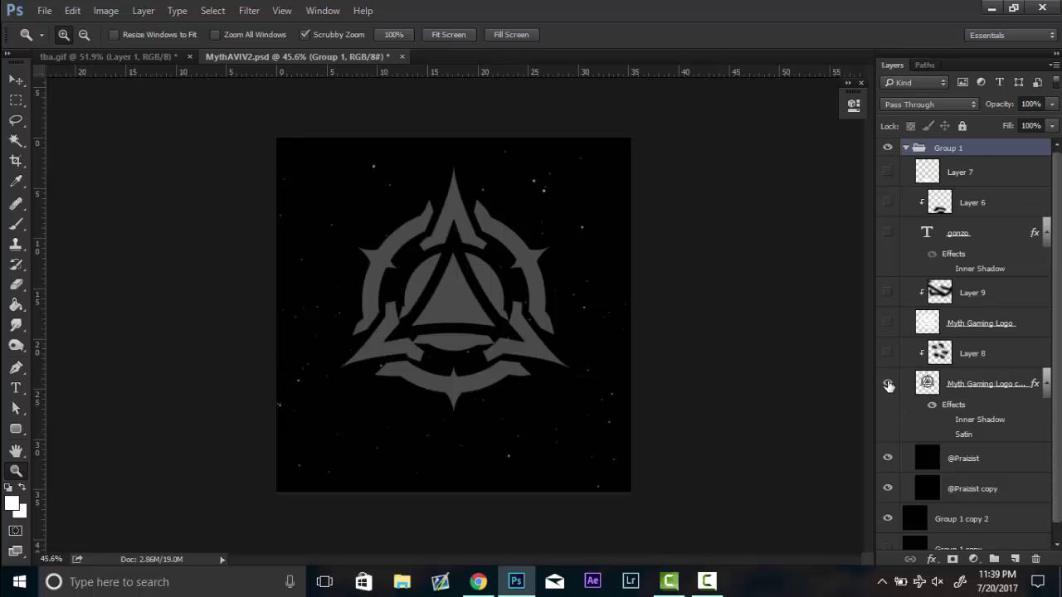
left_click(907, 148)
key("ctrl+j")
key("ctrl+e")
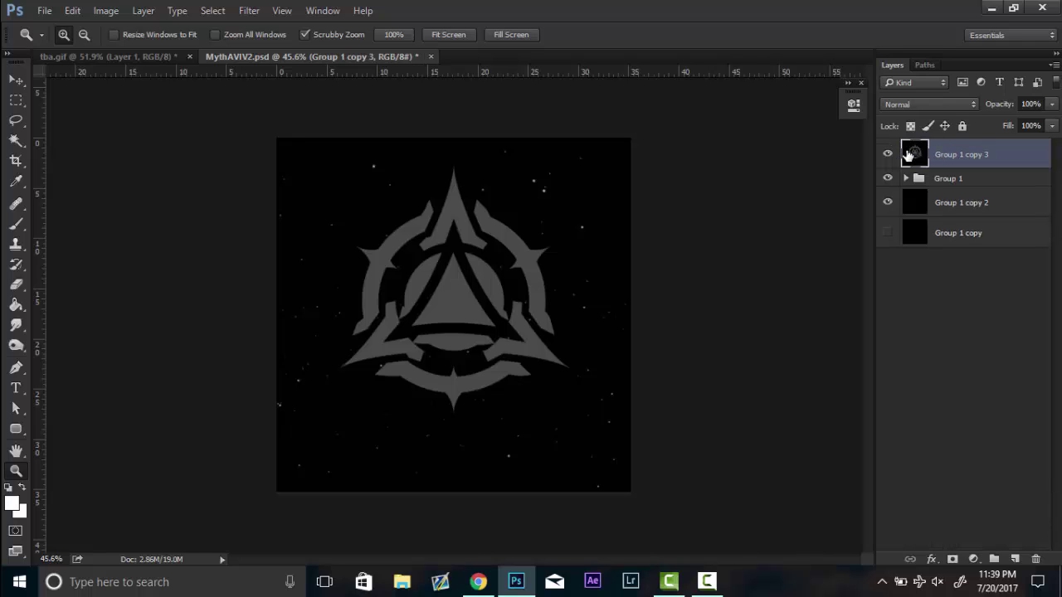
left_click_drag(908, 155, 938, 187)
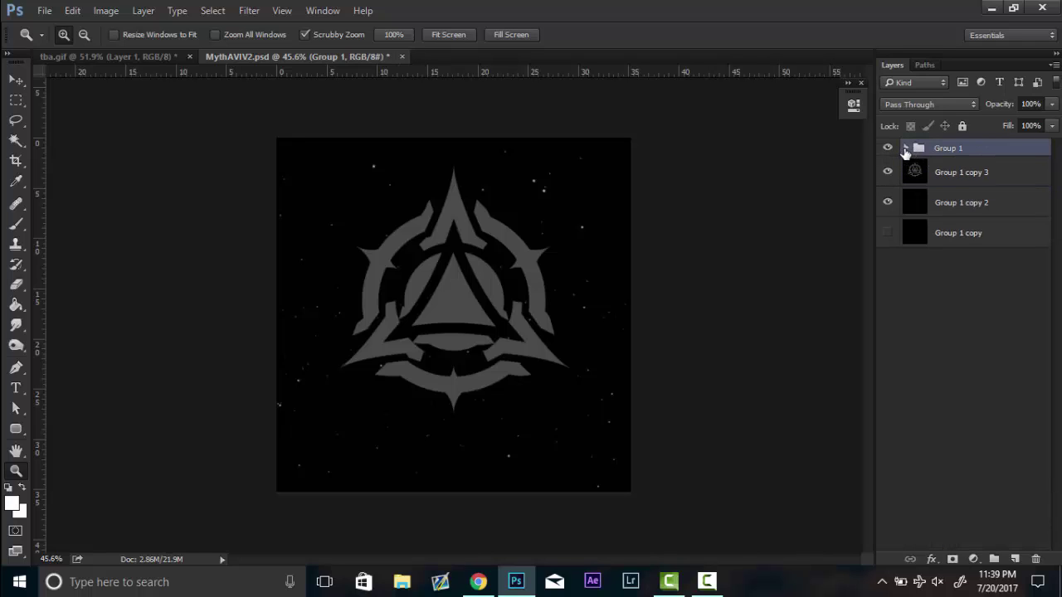
- Enable the logo's Satin effect and capture merged snapshot Group 1 copy 4
left_click(906, 148)
left_click(953, 439)
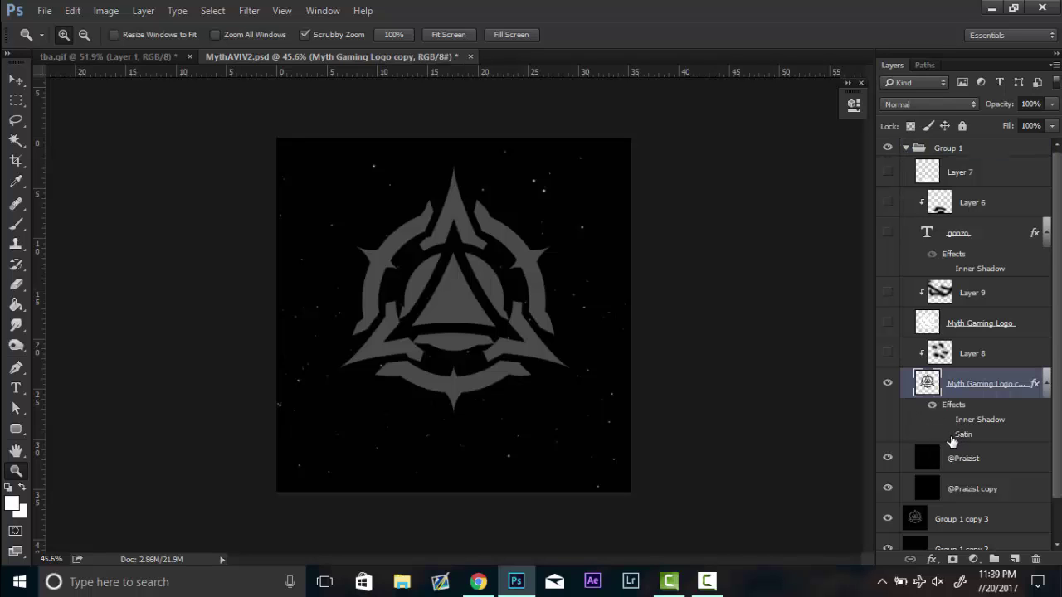
left_click(945, 435)
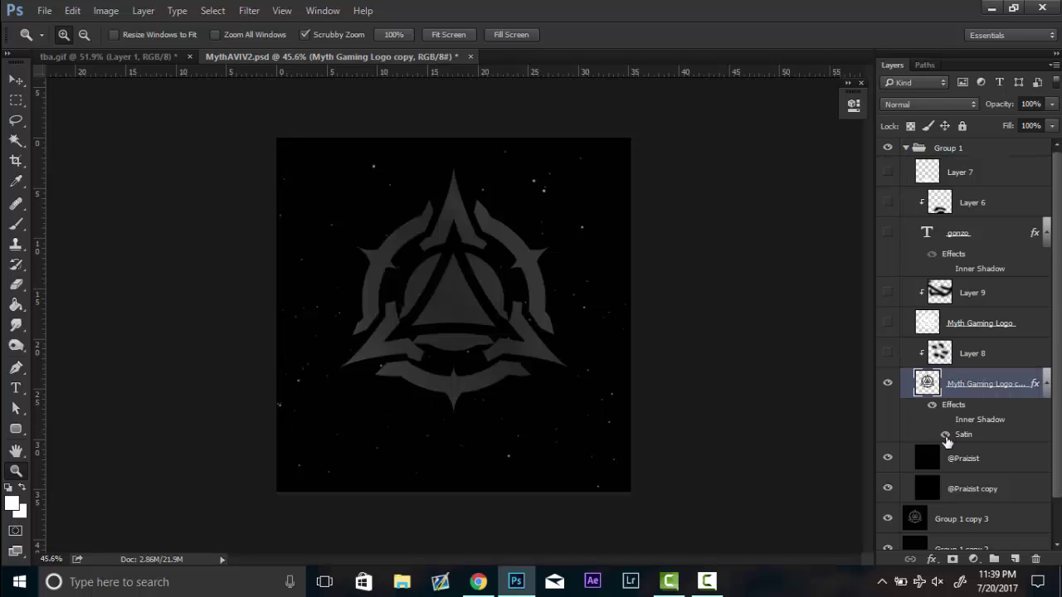
left_click(906, 147)
key("ctrl+j")
key("ctrl+e")
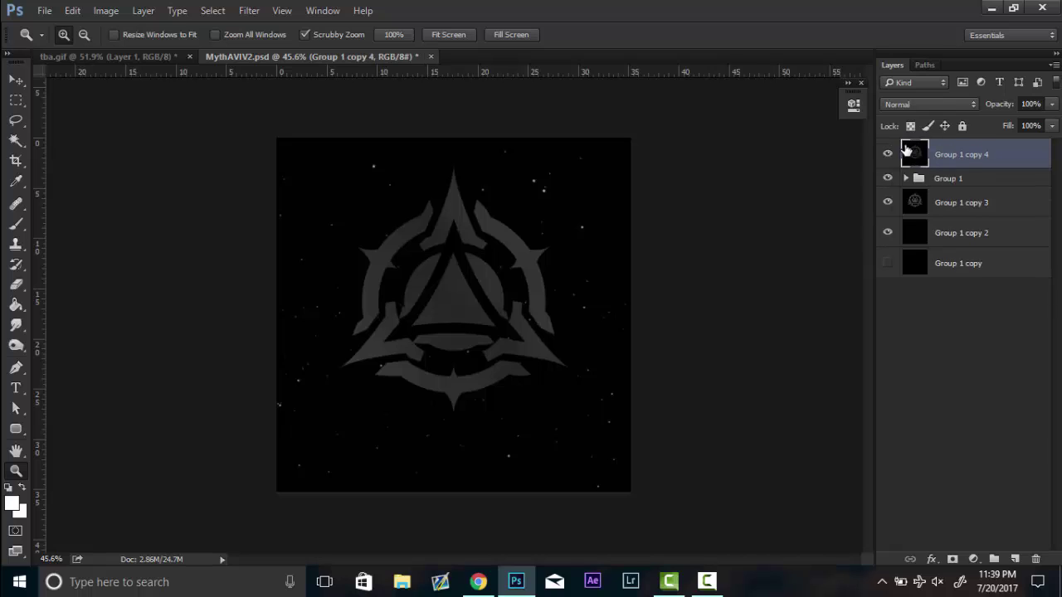
left_click_drag(907, 149, 965, 187)
- Enable the logo's Inner Shadow and Layer 8, then capture merged snapshot Group 1 copy 5
left_click(940, 148)
left_click(905, 148)
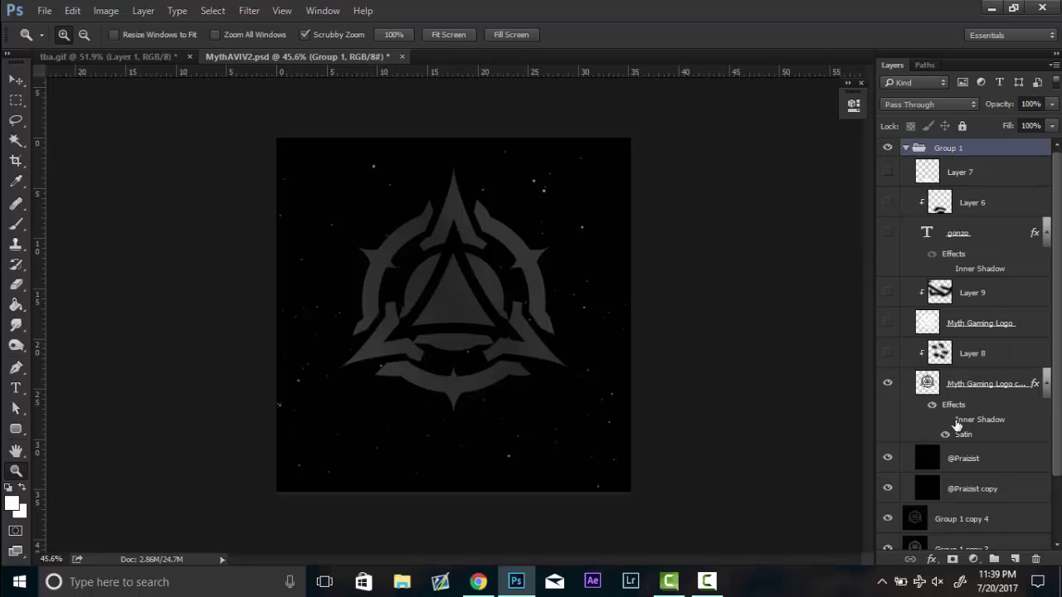
left_click(944, 420)
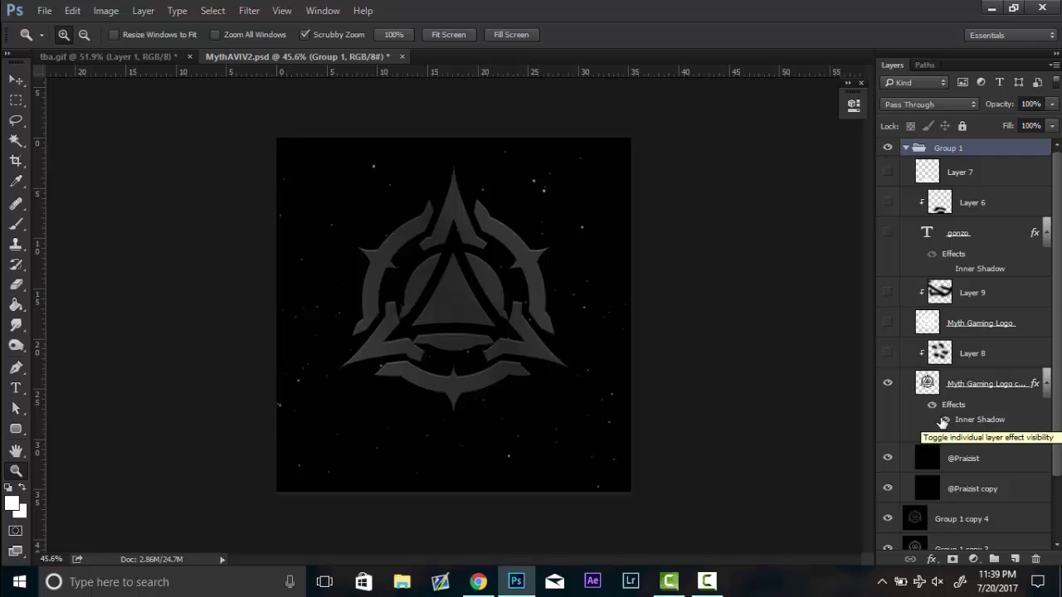
left_click(886, 354)
left_click(905, 148)
left_click(887, 147)
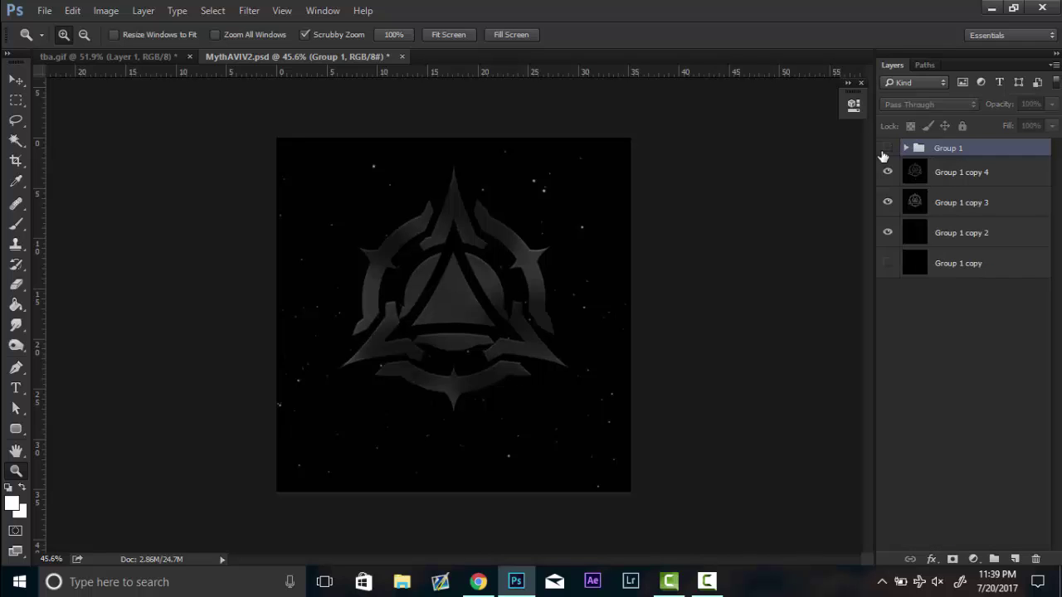
left_click(886, 148)
key("ctrl+j")
key("ctrl+e")
- Capture snapshots Group 1 copy 6 and copy 7 as the logo gains its metallic look
left_click(889, 326)
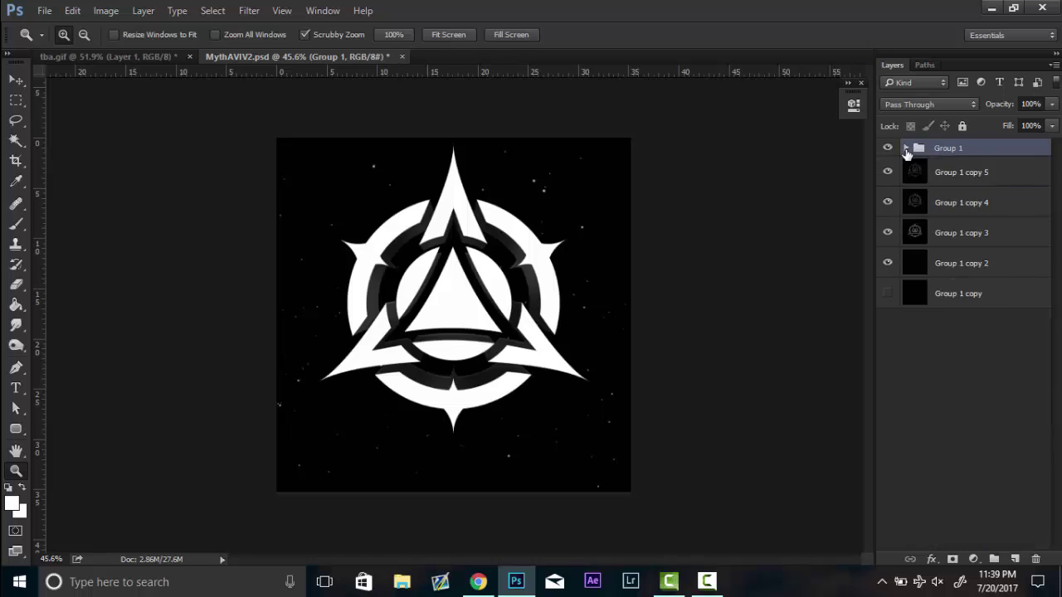
key("ctrl+j")
key("ctrl+e")
mouse_move(916, 137)
left_mouse_down()
mouse_move(939, 166)
mouse_move(937, 191)
mouse_move(917, 137)
mouse_move(954, 191)
mouse_move(921, 141)
left_mouse_up()
left_click(945, 147)
left_click(906, 147)
key("ctrl+j")
key("ctrl+e")
- Reveal the GONZO text and capture merged snapshots Group 1 copy 8 and copy 9
left_click(906, 147)
left_click(905, 148)
key("ctrl+j")
key("ctrl+e")
left_click(906, 154)
left_click(906, 154)
key("ctrl+j")
key("ctrl+e")
- Capture the finished logo as Group 1 copy 10 and move it below Group 1
left_click(906, 148)
left_click(906, 147)
key("ctrl+j")
key("ctrl+e")
left_click_drag(945, 178, 941, 149)
left_click(941, 149)
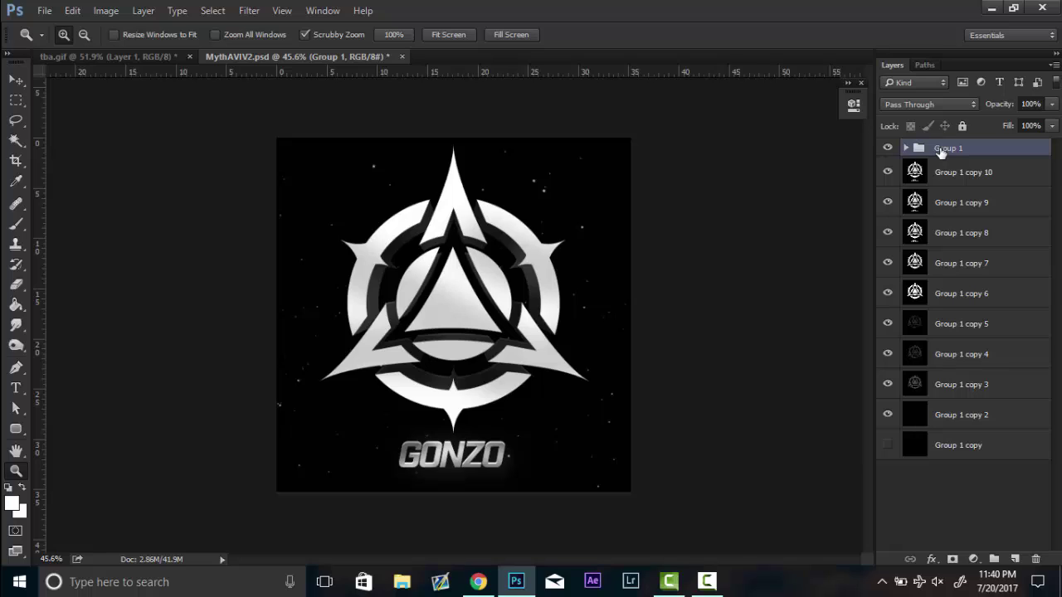
- Make all ten snapshots Group 1 copy through copy 10 visible and delete the original Group 1
left_click_drag(887, 147, 894, 233)
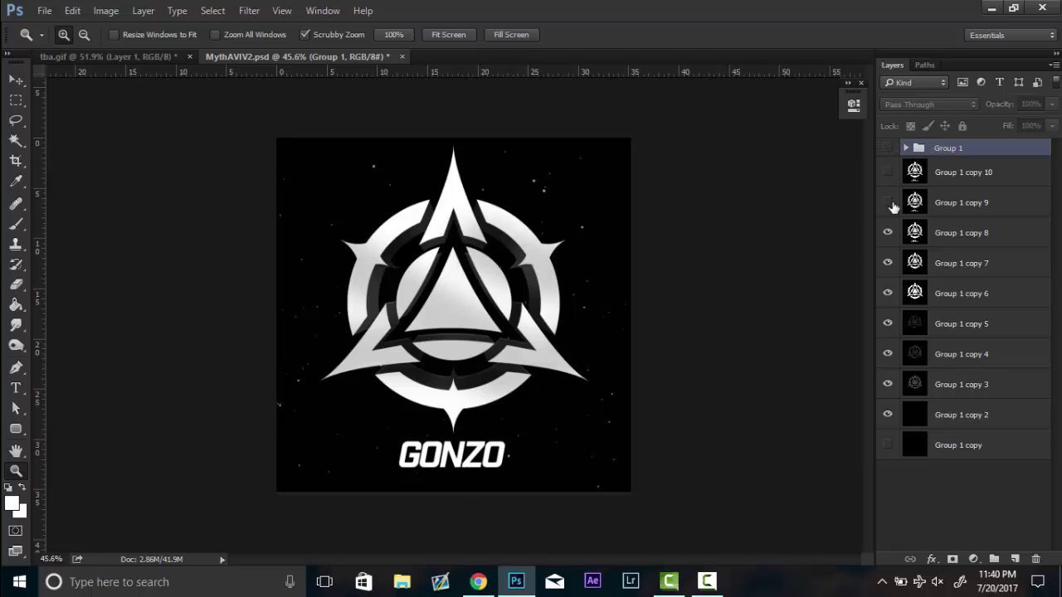
left_click_drag(893, 205, 889, 174)
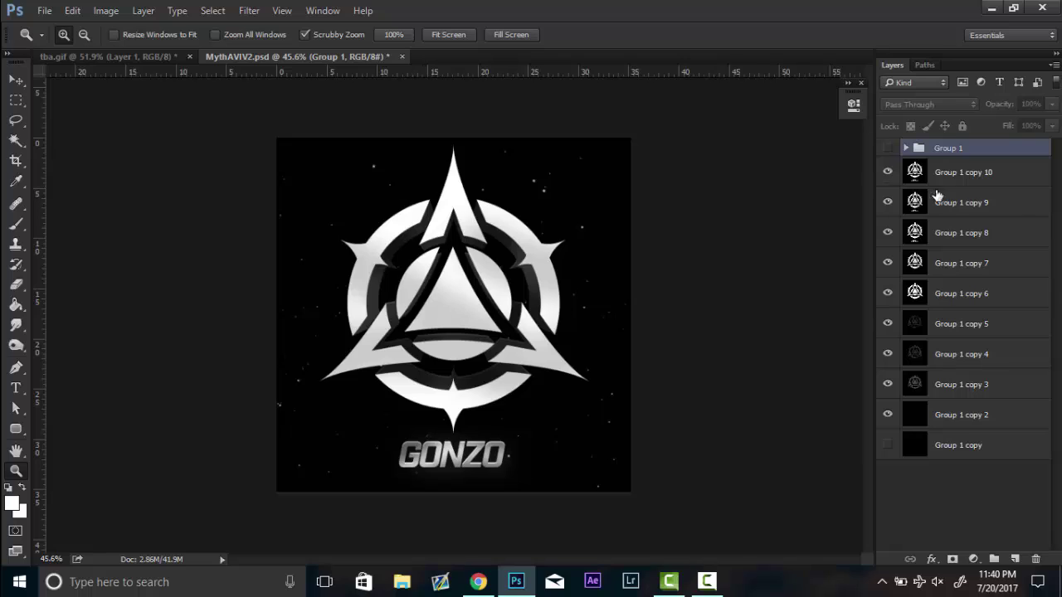
left_click(888, 445)
key("Delete")
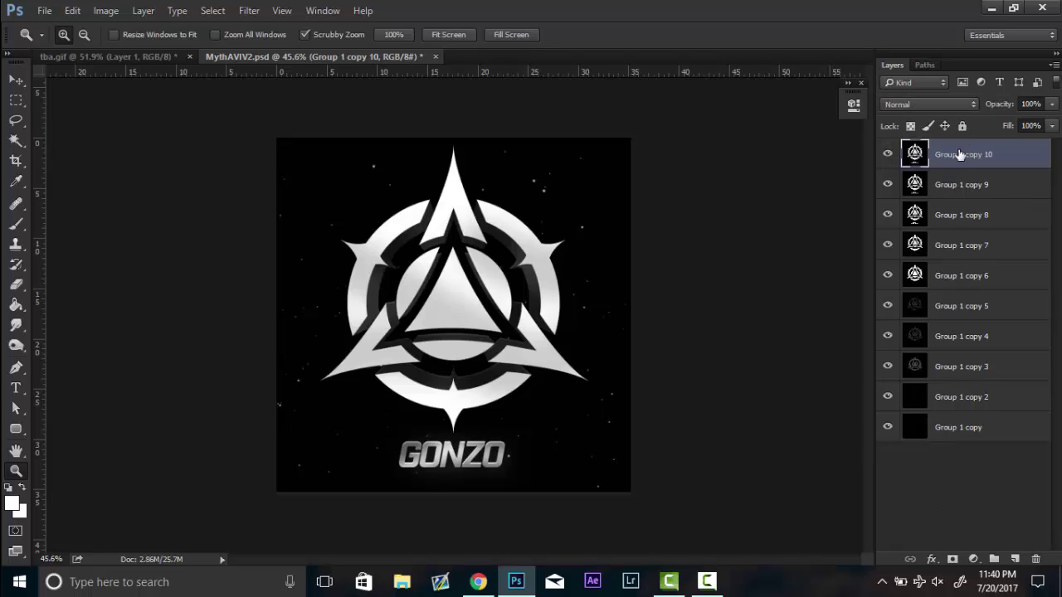
- Show the Timeline from the Window menu and create a frame animation
left_click(323, 11)
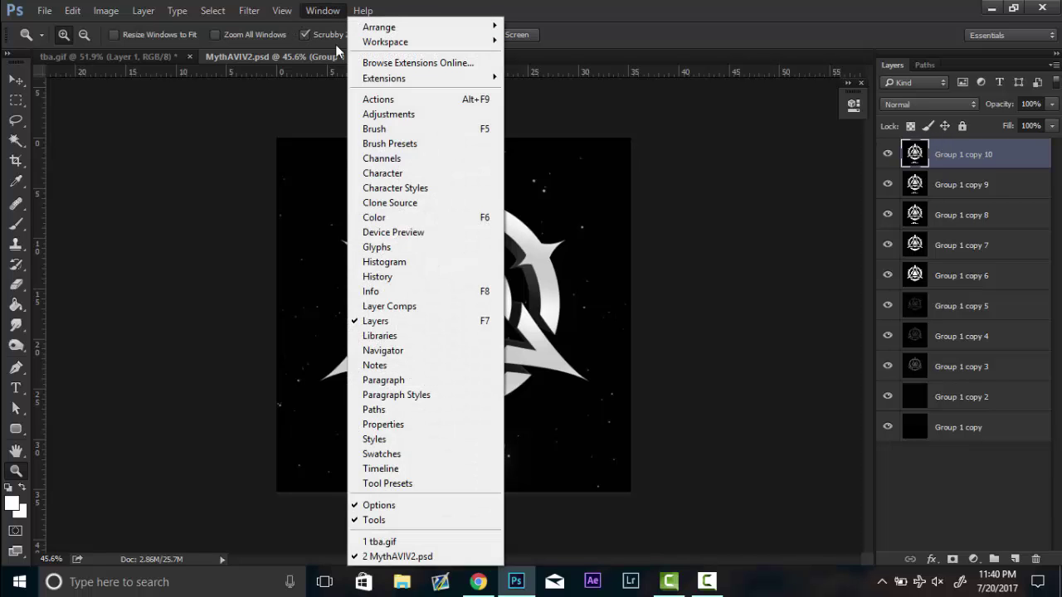
left_click(380, 468)
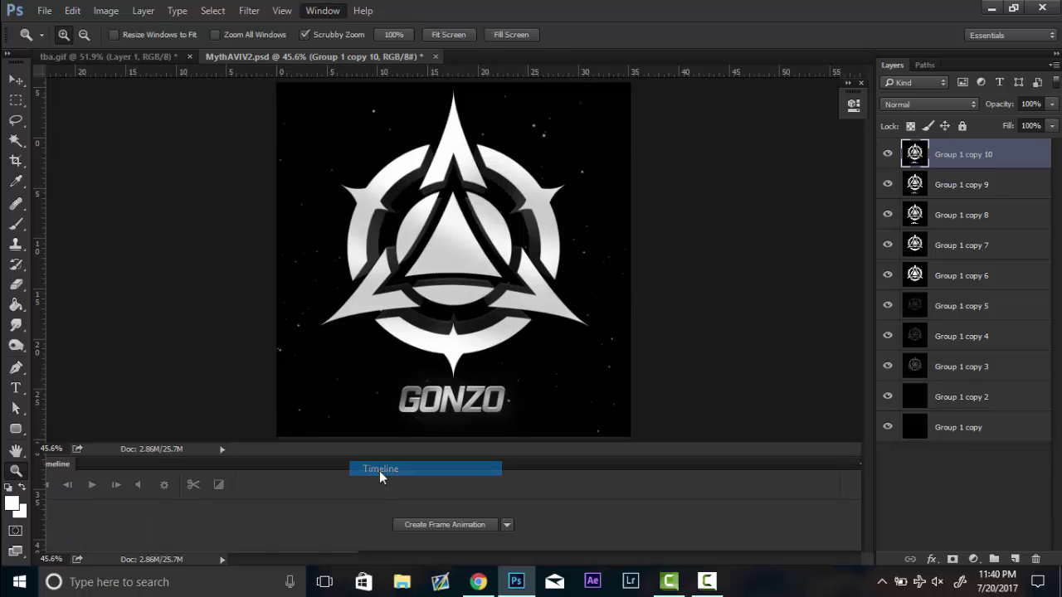
left_click(447, 524)
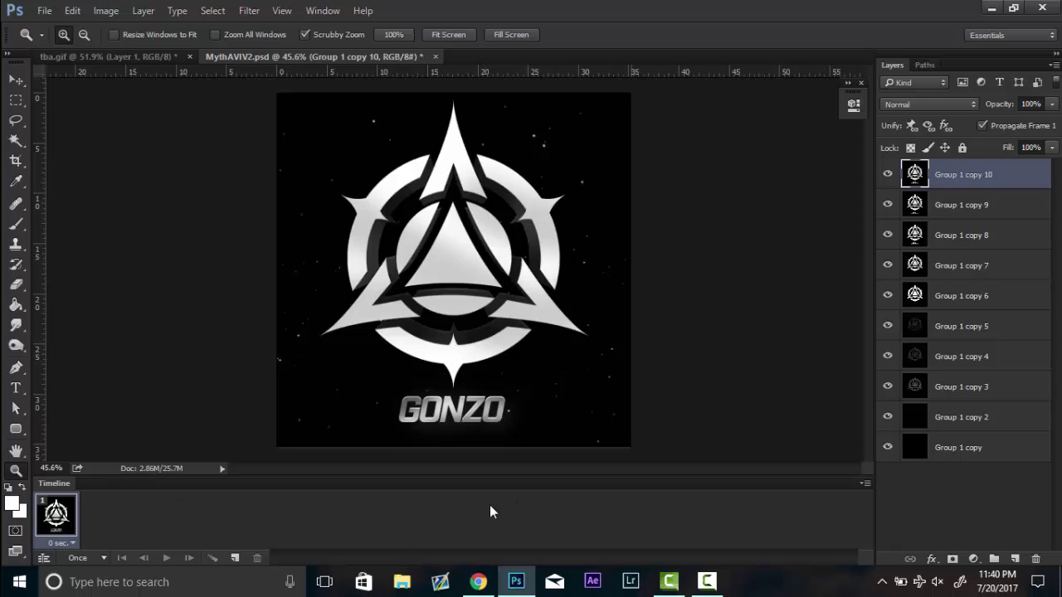
left_click(865, 483)
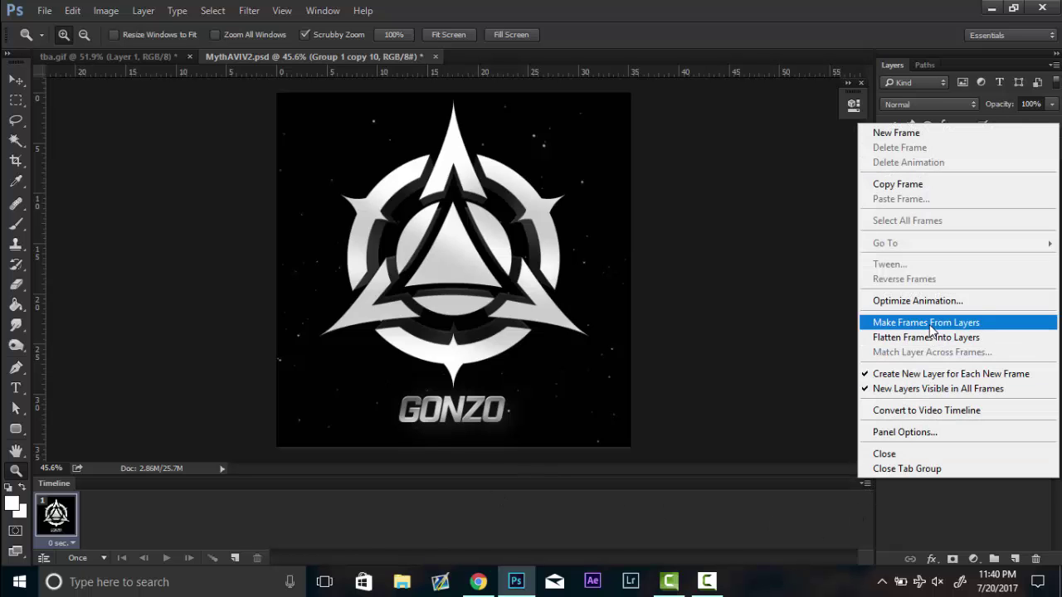
- Make frames from the snapshot layers and set the animation to loop Forever
left_click(925, 323)
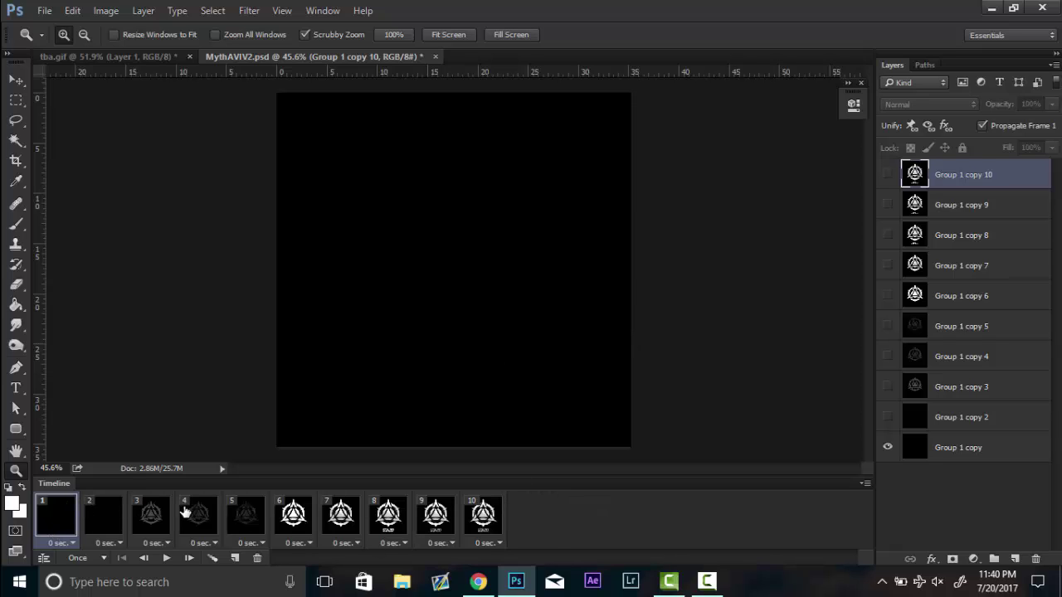
left_click(166, 557)
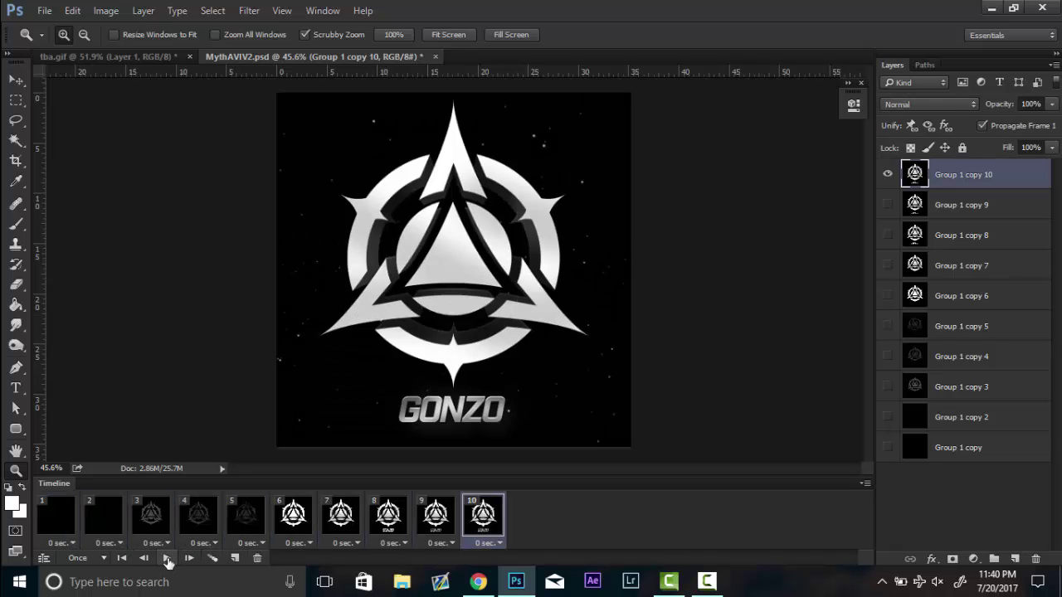
left_click(166, 559)
left_click(83, 557)
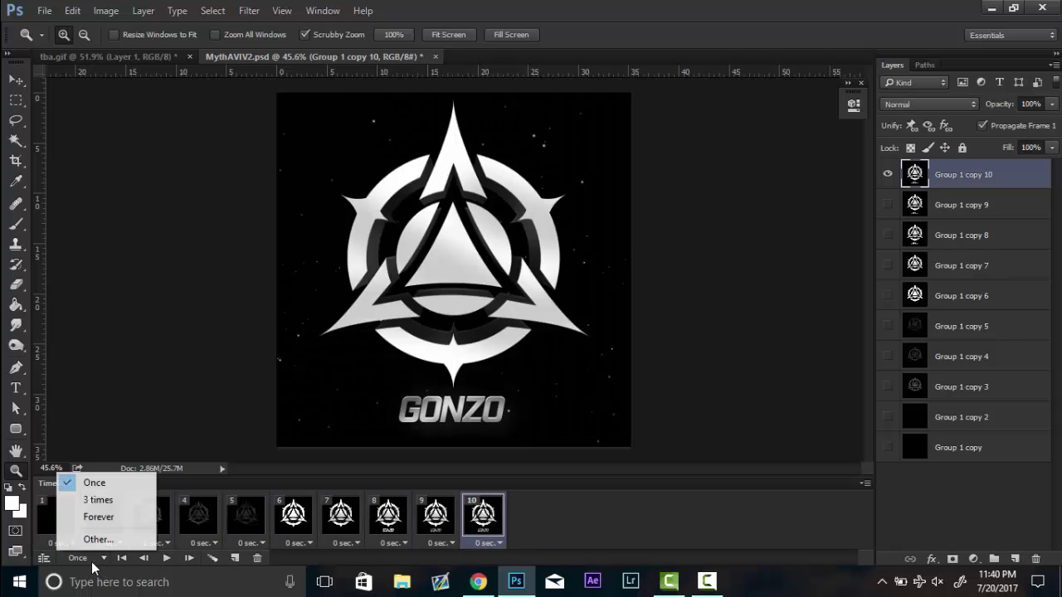
left_click(98, 519)
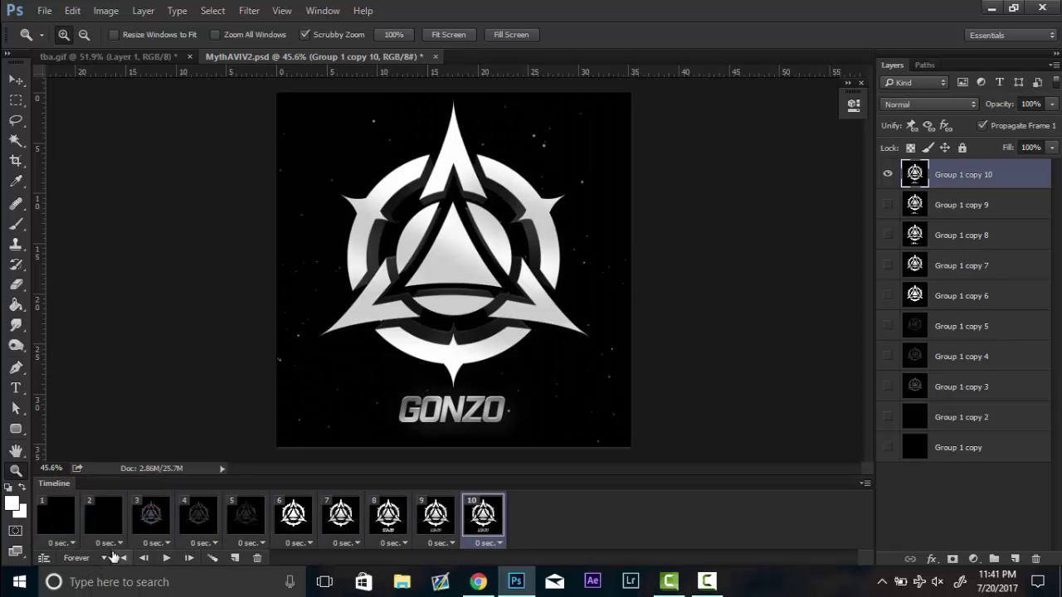
- Give all ten frames a 0.5 sec delay and hold frame 10 for 2 sec
left_click(72, 537)
left_click(491, 531, "shift")
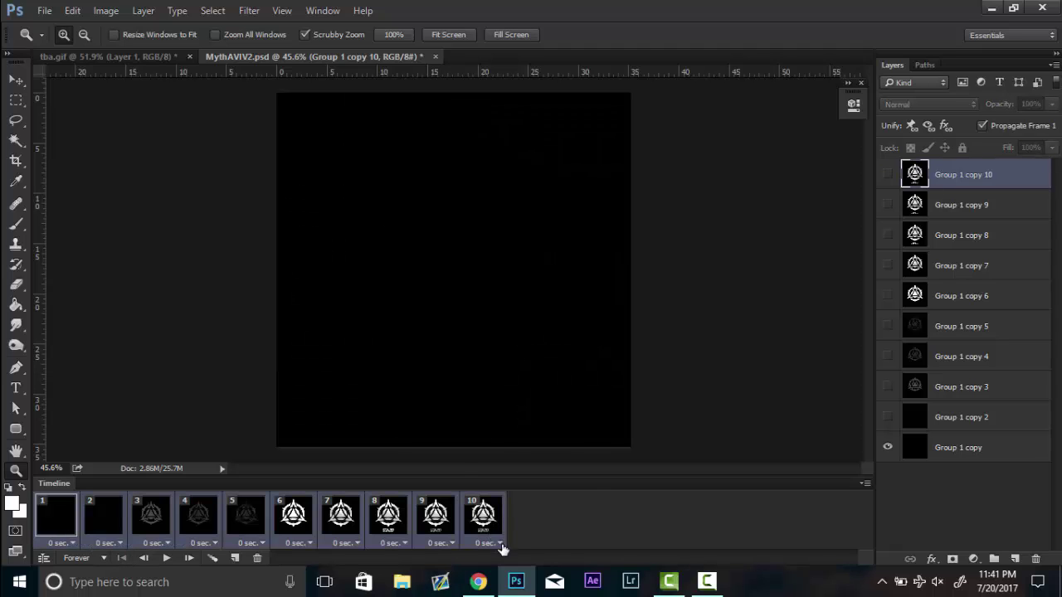
left_click(501, 543)
left_click(498, 411)
left_click(166, 557)
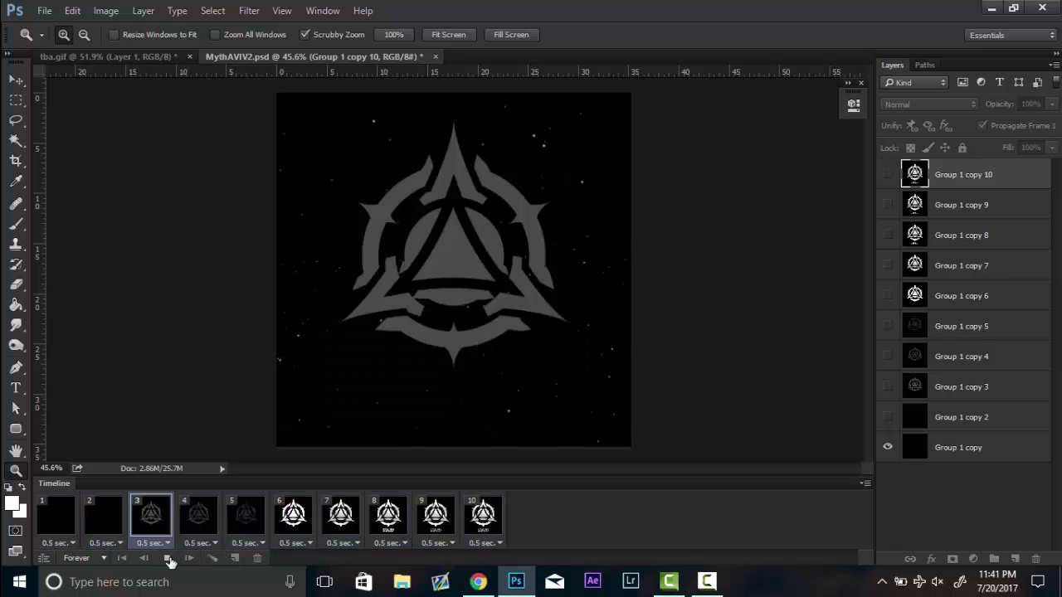
left_click(166, 557)
left_click(486, 543)
left_click(513, 445)
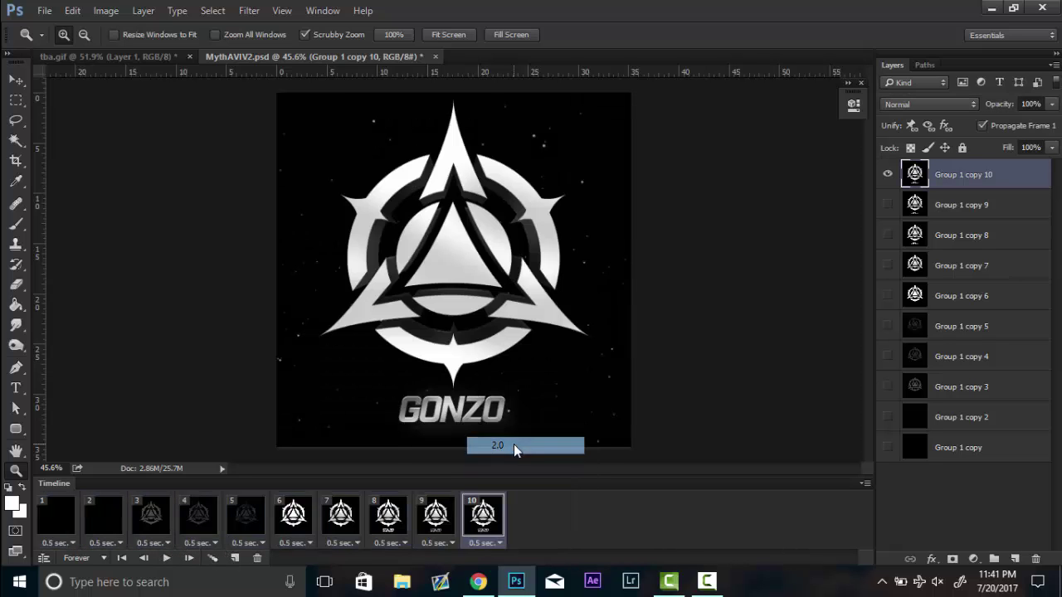
left_click(166, 557)
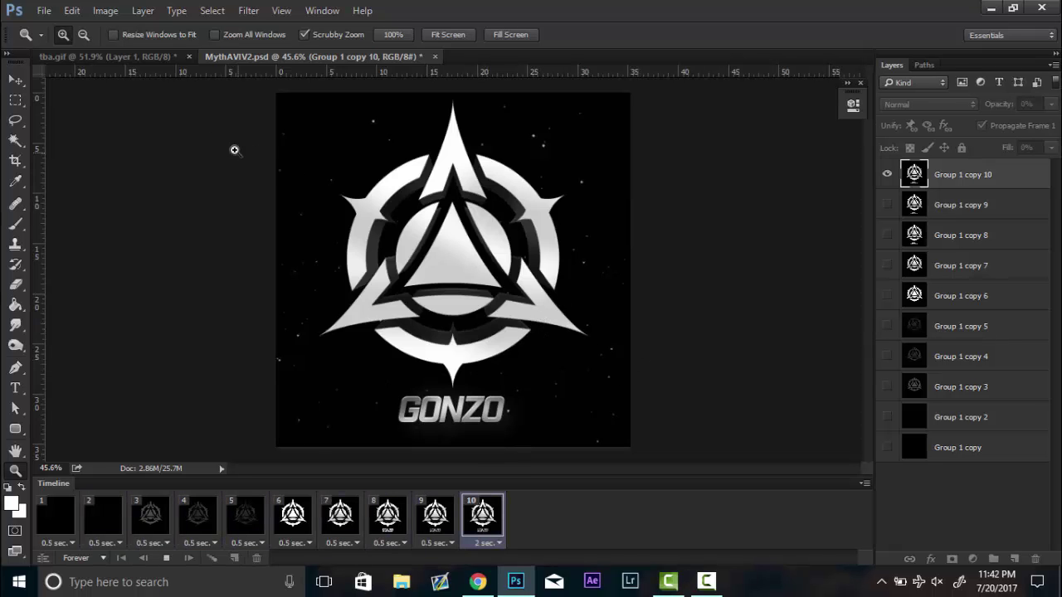
- Export through Save for Web (Legacy) in GIF format as MythAVIV2.gif on the Desktop
left_click(43, 10)
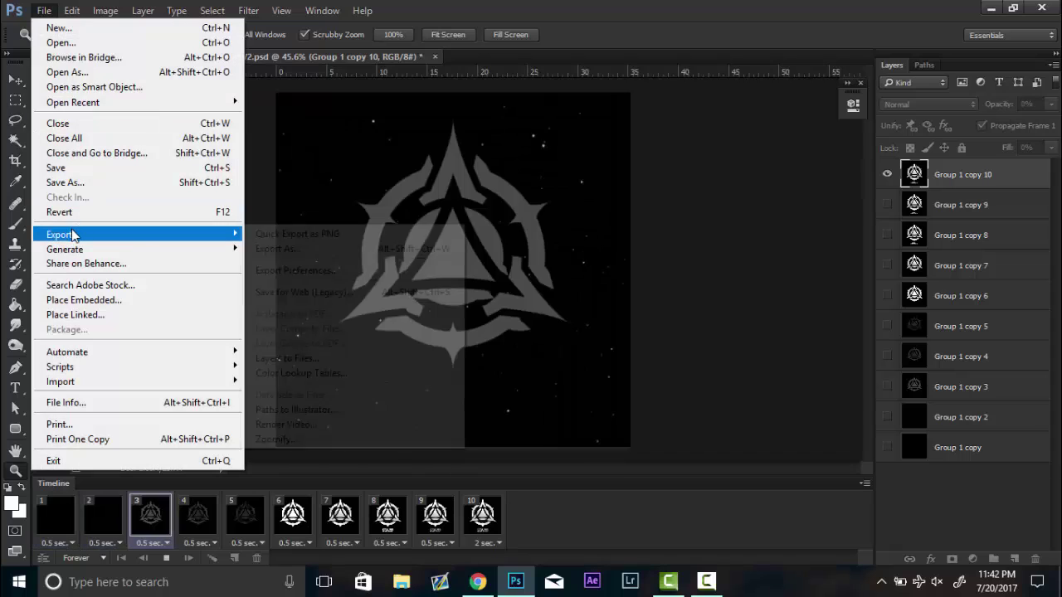
mouse_move(81, 233)
left_click(279, 290)
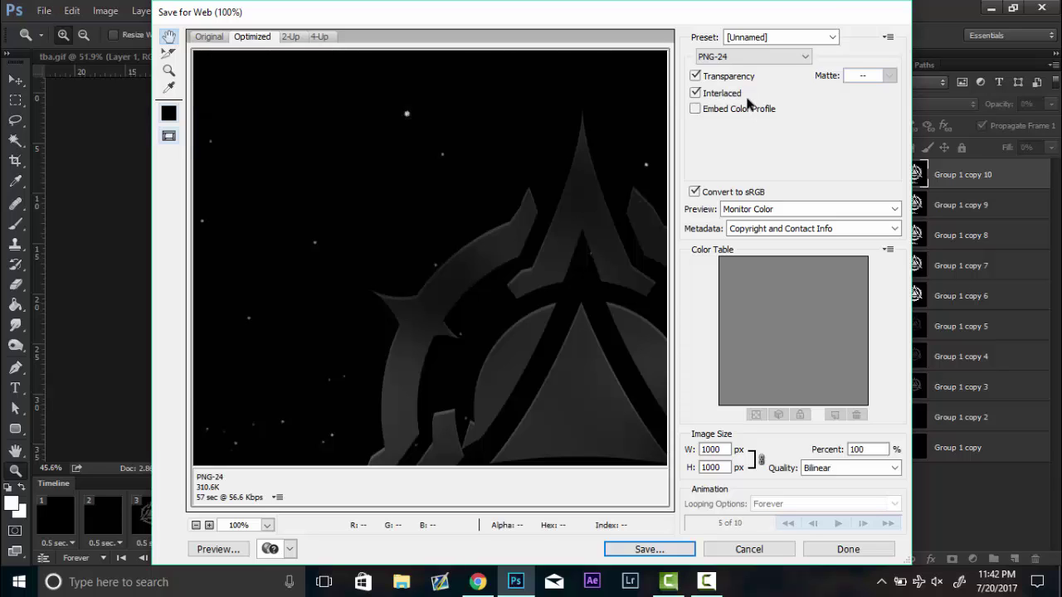
left_click(718, 57)
left_click(709, 71)
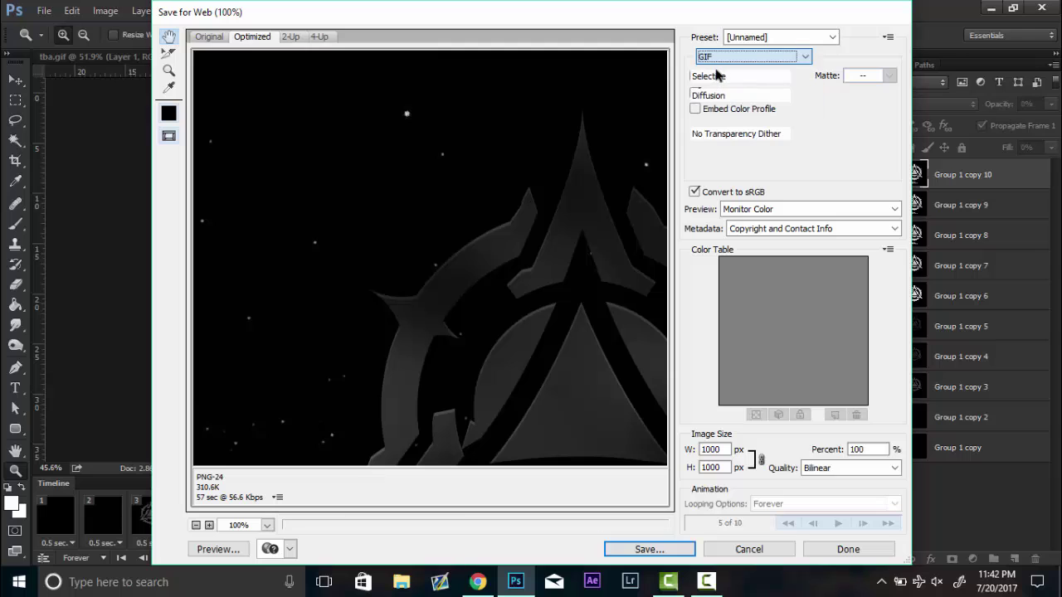
left_click_drag(576, 351, 398, 213)
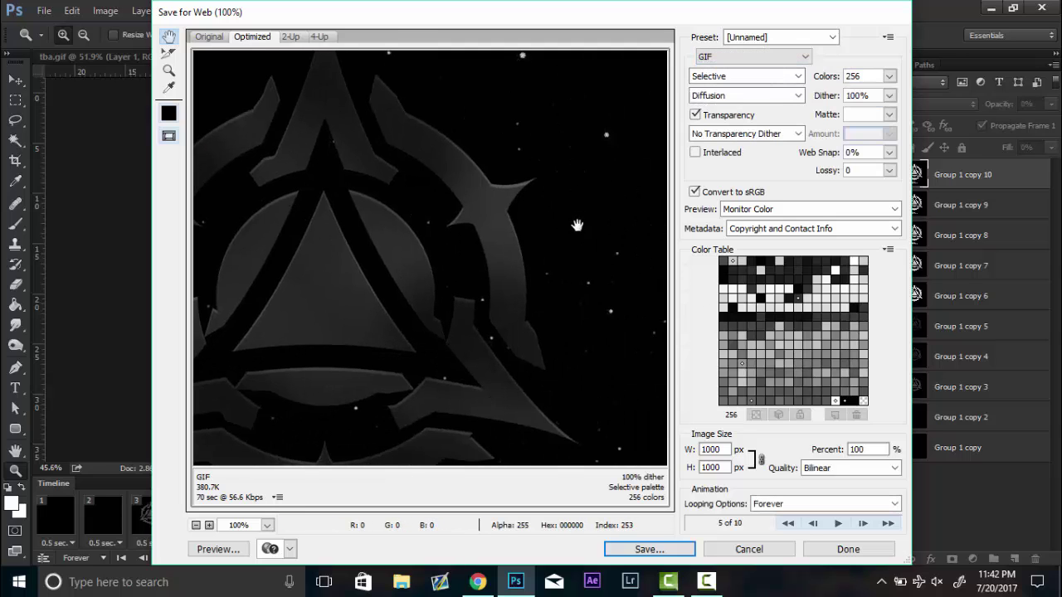
left_click_drag(498, 332, 581, 229)
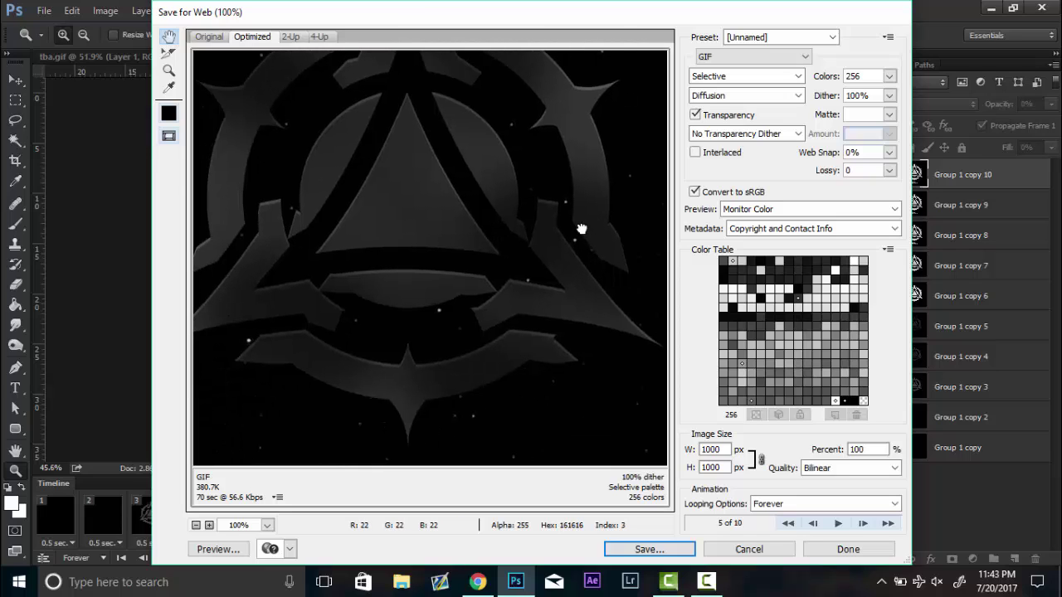
left_click(649, 549)
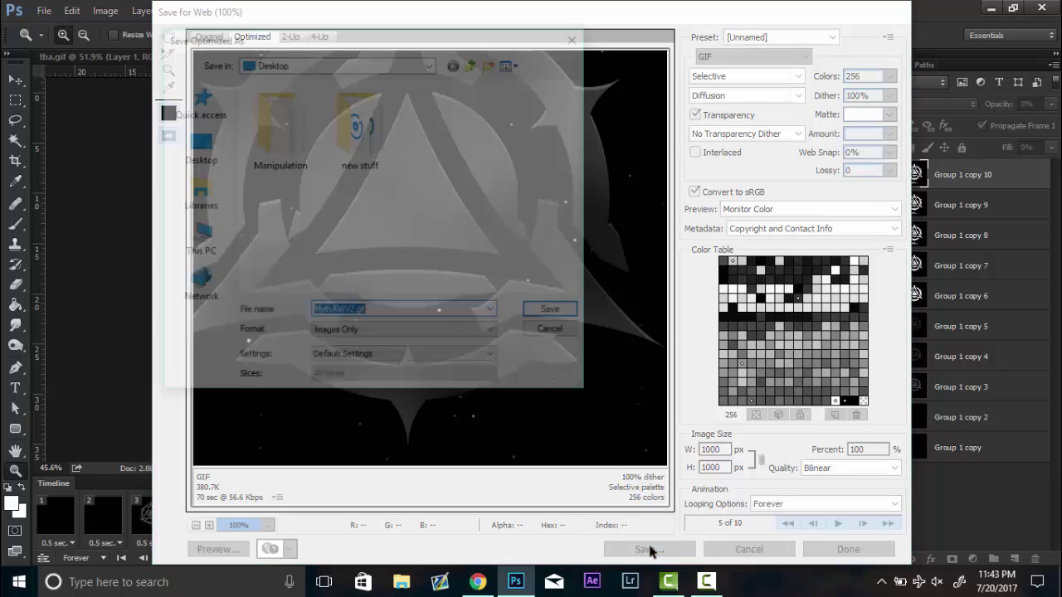
left_click(555, 312)
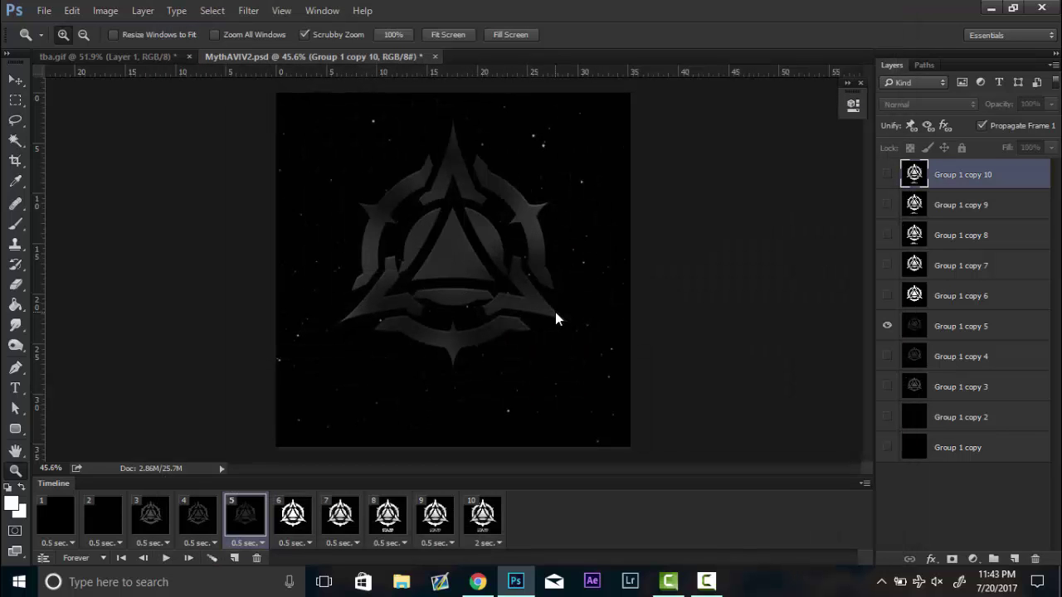
- Minimize Photoshop and the browser, then select MythAVIV2.gif on the desktop
left_click(990, 8)
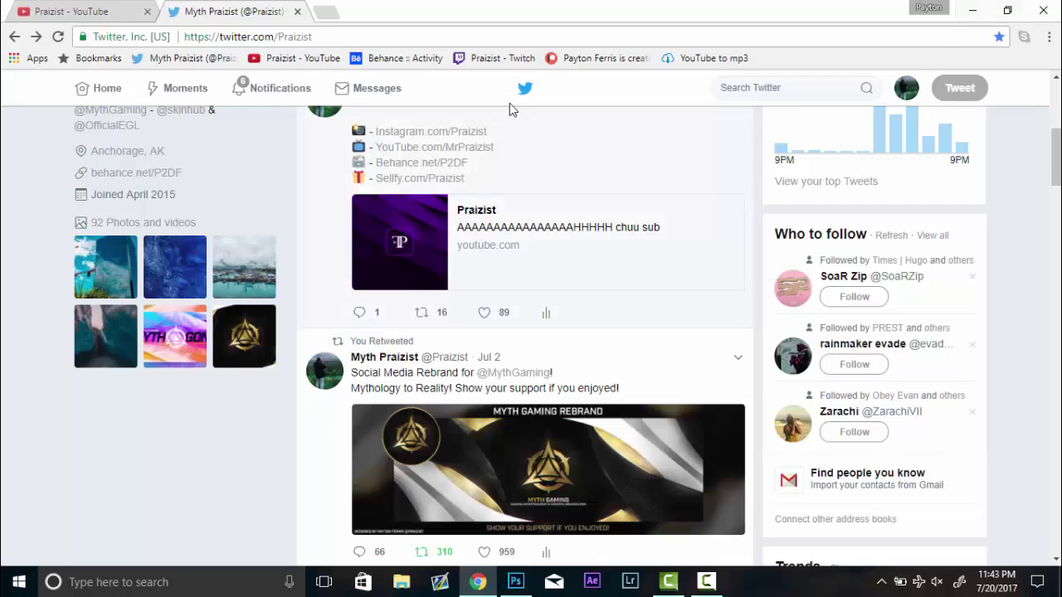
left_click(968, 8)
left_click(47, 254)
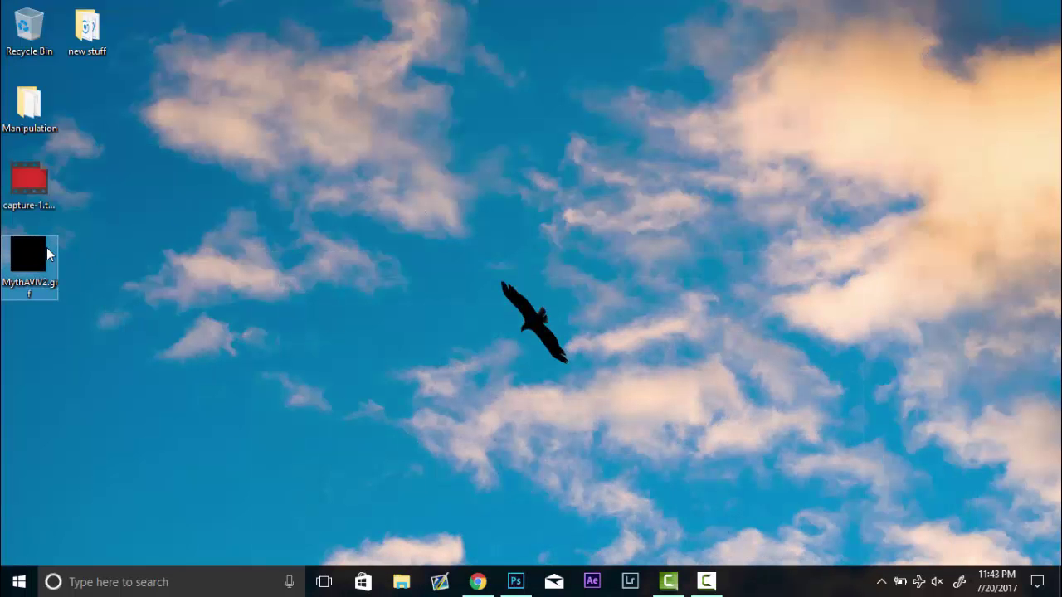